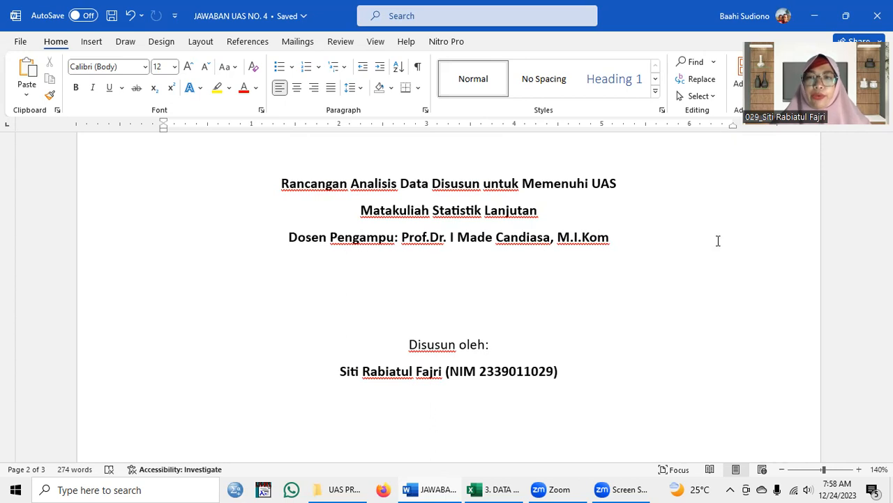
- Examine question 4's research problem and its X1, X2, X3 and Y path diagram, and compare them with the cover page title
{"action": "scroll", "coordinate": [717, 240], "scroll_direction": "down", "scroll_amount": 10}
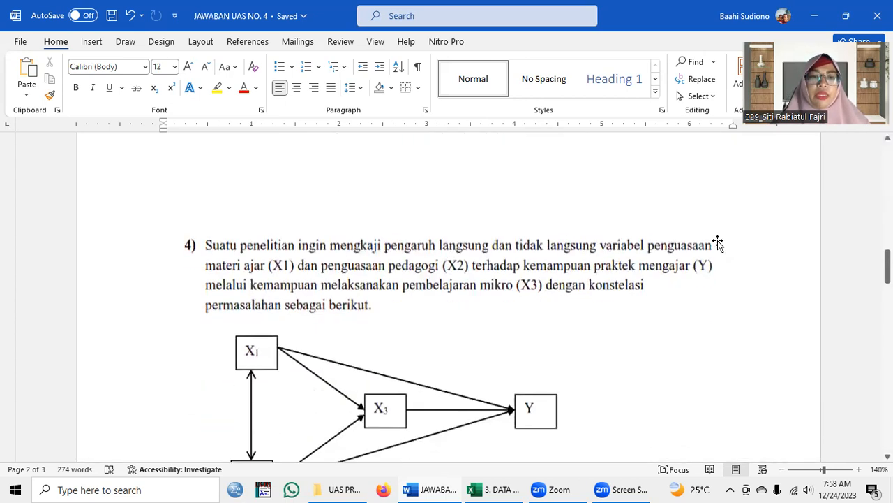
{"action": "scroll", "coordinate": [717, 240], "scroll_direction": "down", "scroll_amount": 1}
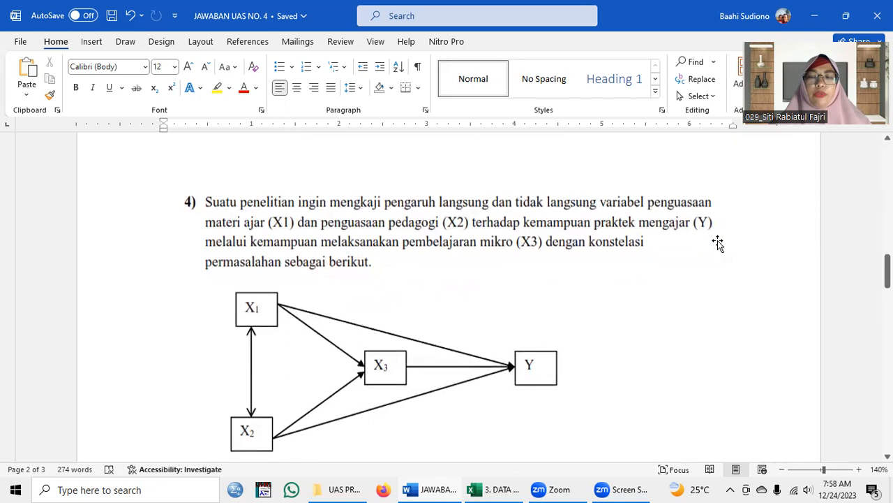
{"action": "scroll", "coordinate": [718, 241], "scroll_direction": "down", "scroll_amount": 1}
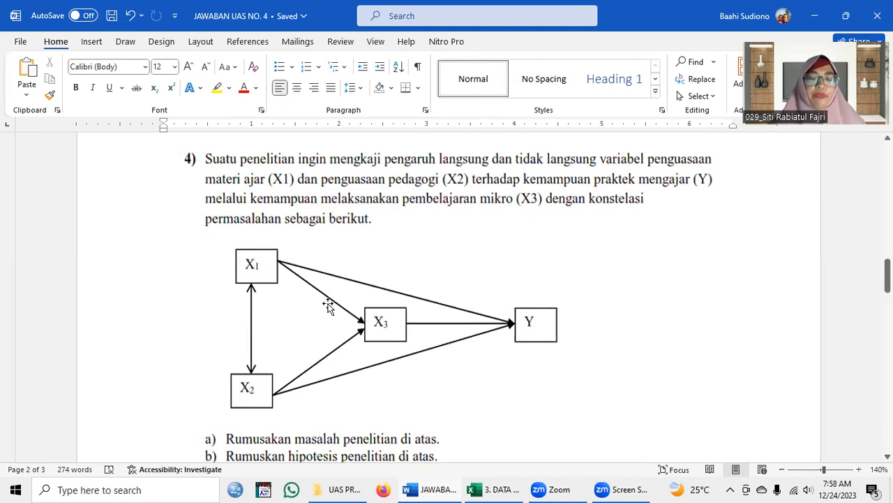
{"action": "scroll", "coordinate": [328, 305], "scroll_direction": "down", "scroll_amount": 1}
{"action": "scroll", "coordinate": [328, 305], "scroll_direction": "down", "scroll_amount": 1}
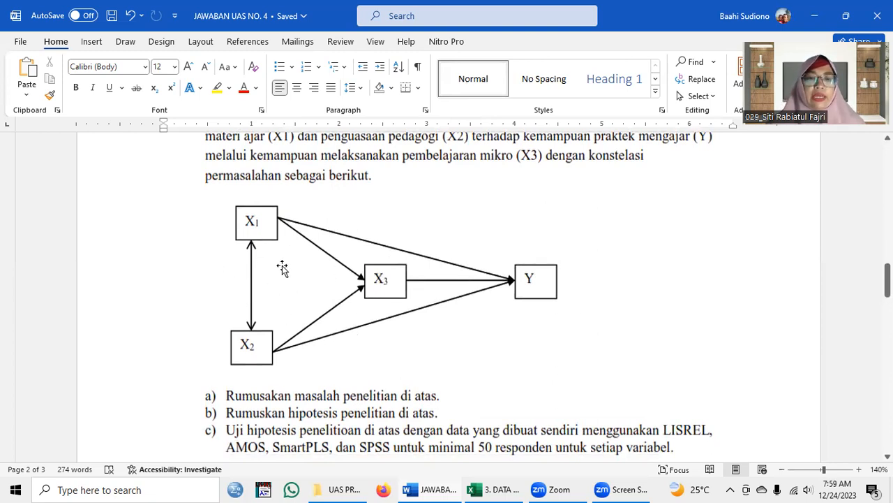
{"action": "scroll", "coordinate": [284, 268], "scroll_direction": "up", "scroll_amount": 2}
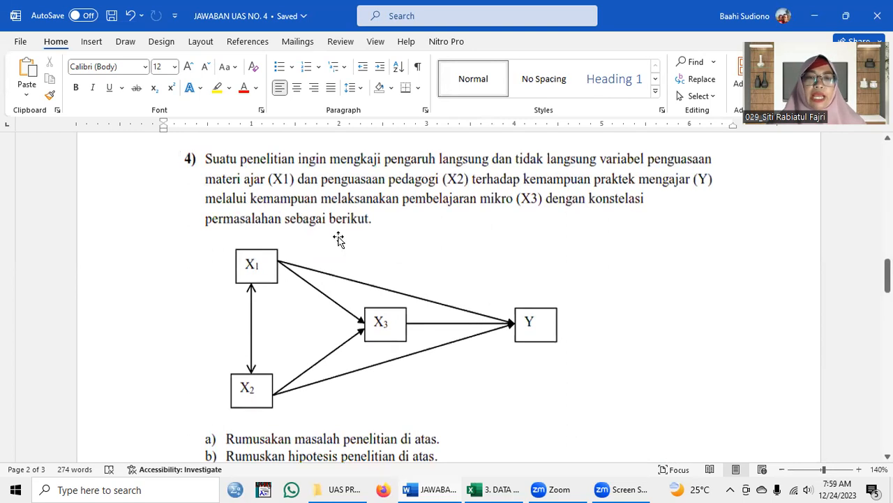
{"action": "scroll", "coordinate": [360, 293], "scroll_direction": "up", "scroll_amount": 10}
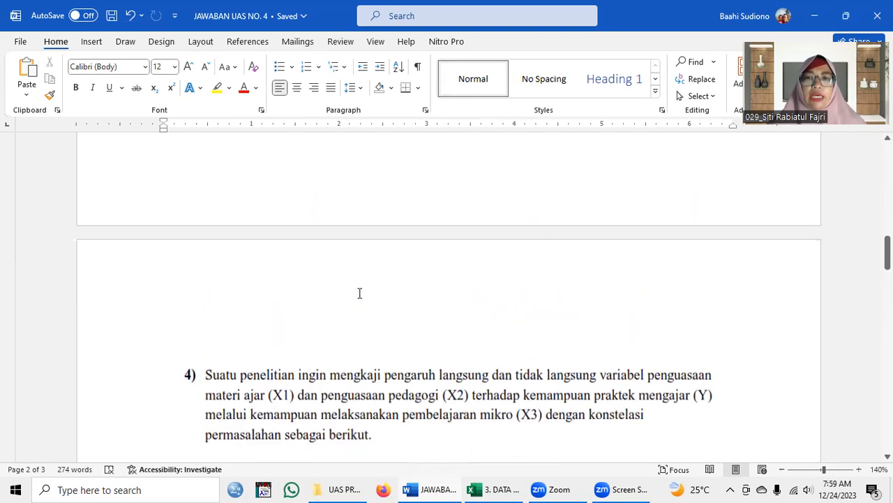
{"action": "scroll", "coordinate": [360, 294], "scroll_direction": "up", "scroll_amount": 8}
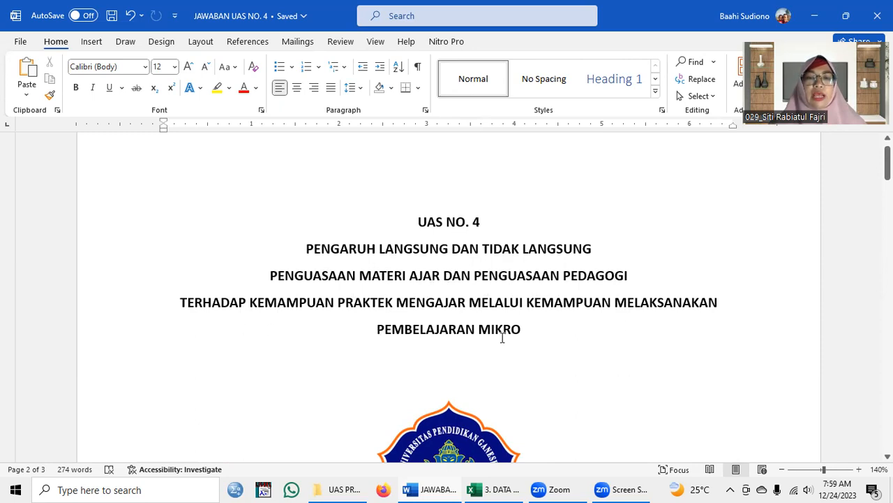
- Read tasks a to c beneath the question 4 path diagram, including the hypothesis-testing software and minimum respondent requirement
{"action": "scroll", "coordinate": [463, 352], "scroll_direction": "down", "scroll_amount": 10}
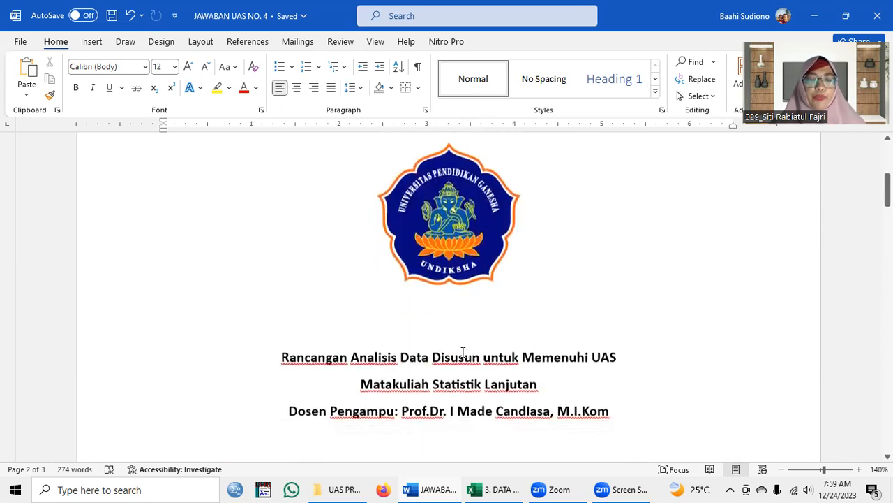
{"action": "scroll", "coordinate": [463, 352], "scroll_direction": "down", "scroll_amount": 5}
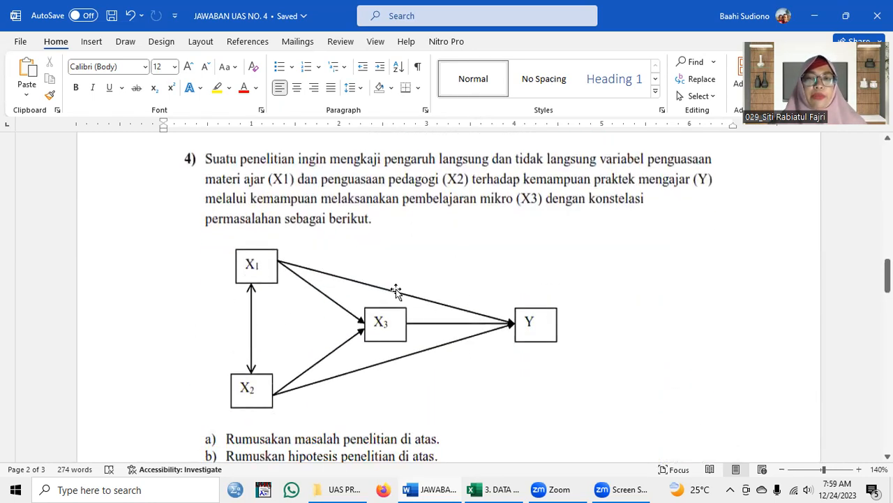
{"action": "scroll", "coordinate": [395, 291], "scroll_direction": "down", "scroll_amount": 1}
{"action": "scroll", "coordinate": [395, 291], "scroll_direction": "down", "scroll_amount": 3}
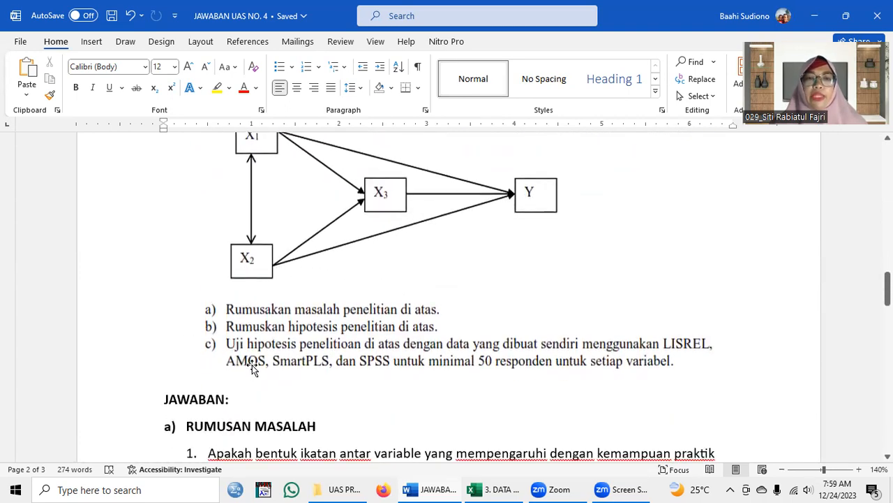
{"action": "scroll", "coordinate": [257, 372], "scroll_direction": "up", "scroll_amount": 3}
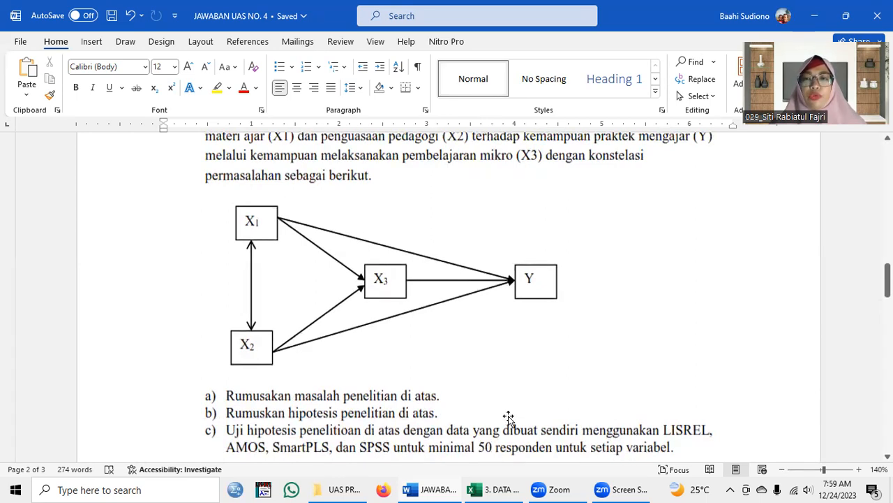
{"action": "scroll", "coordinate": [508, 419], "scroll_direction": "down", "scroll_amount": 1}
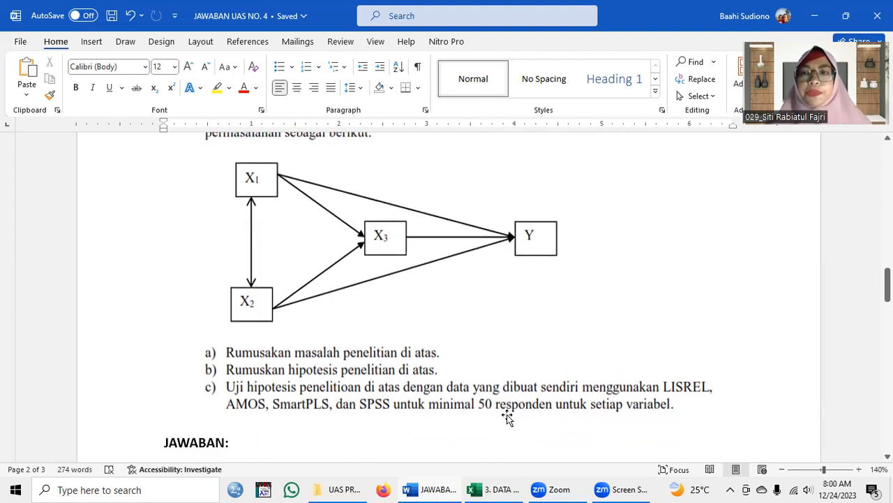
{"action": "scroll", "coordinate": [509, 370], "scroll_direction": "down", "scroll_amount": 2}
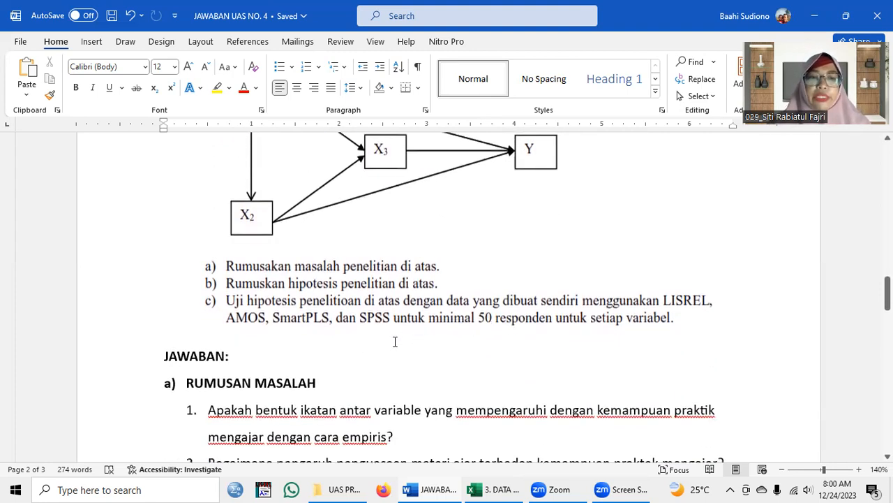
- Read through the numbered research questions in the RUMUSAN MASALAH section of the answer
{"action": "scroll", "coordinate": [395, 345], "scroll_direction": "down", "scroll_amount": 1}
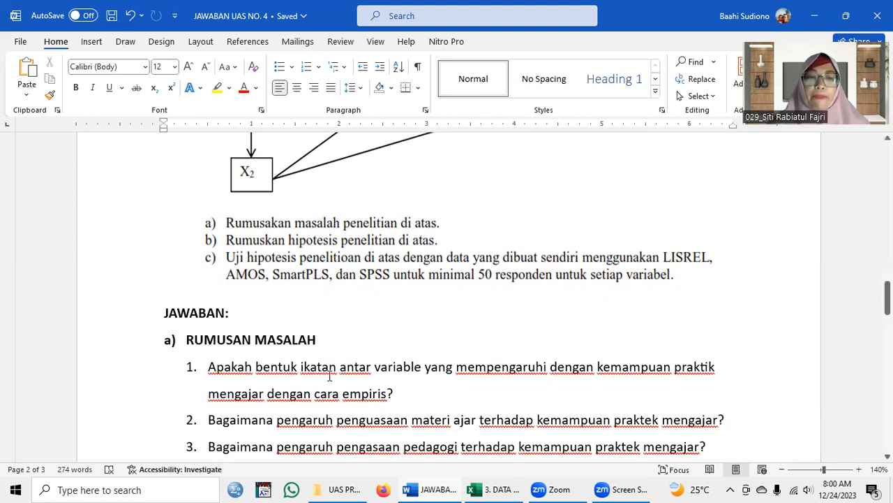
{"action": "scroll", "coordinate": [326, 377], "scroll_direction": "down", "scroll_amount": 5}
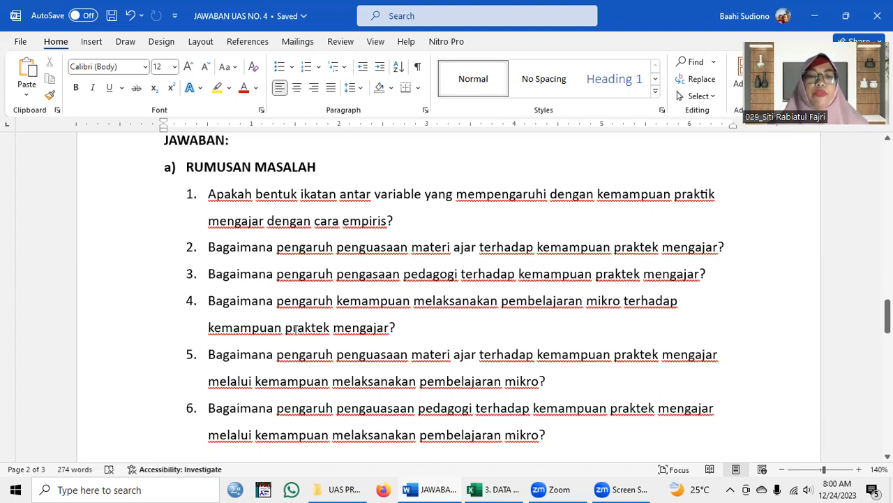
{"action": "scroll", "coordinate": [331, 335], "scroll_direction": "down", "scroll_amount": 3}
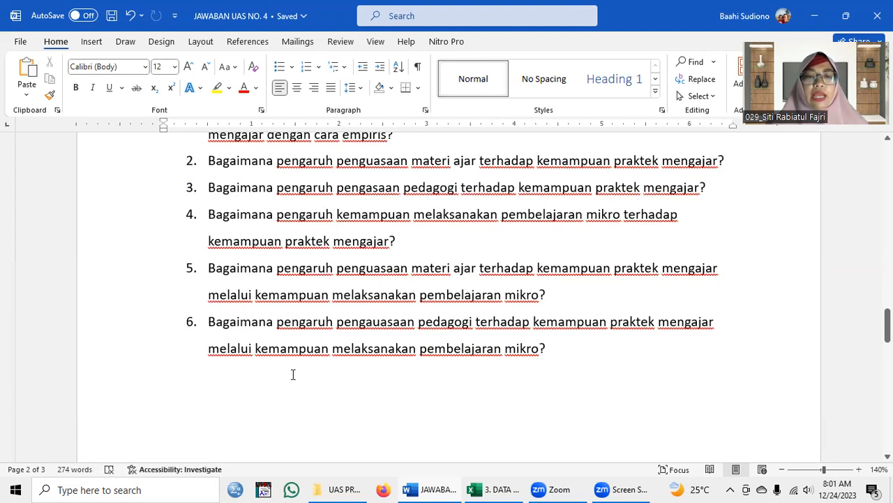
{"action": "scroll", "coordinate": [293, 375], "scroll_direction": "down", "scroll_amount": 3}
{"action": "scroll", "coordinate": [310, 373], "scroll_direction": "up", "scroll_amount": 6}
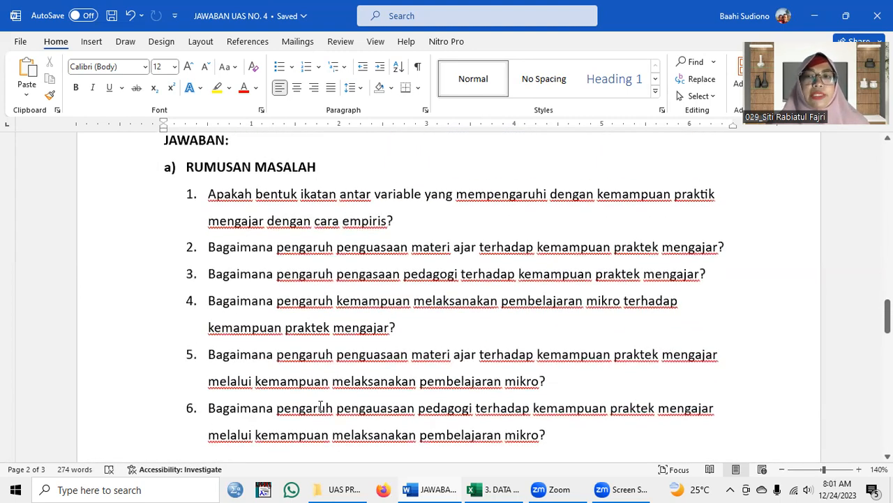
{"action": "scroll", "coordinate": [321, 407], "scroll_direction": "up", "scroll_amount": 4}
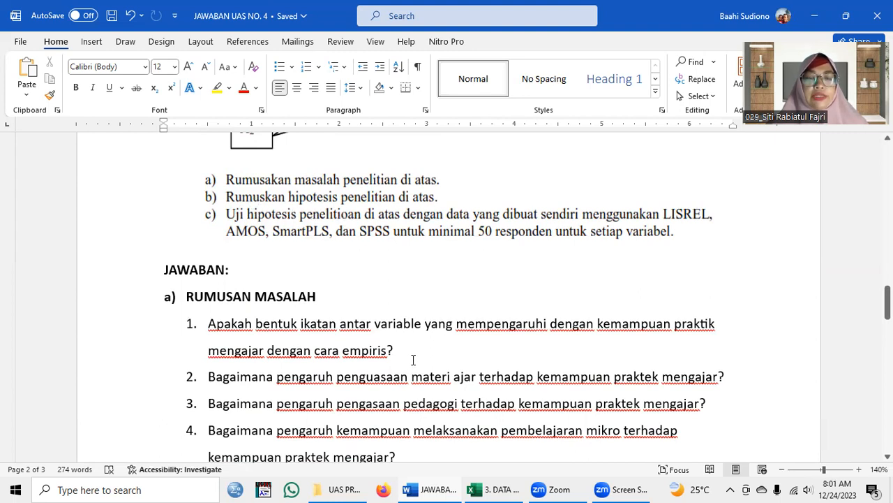
{"action": "scroll", "coordinate": [413, 360], "scroll_direction": "down", "scroll_amount": 1}
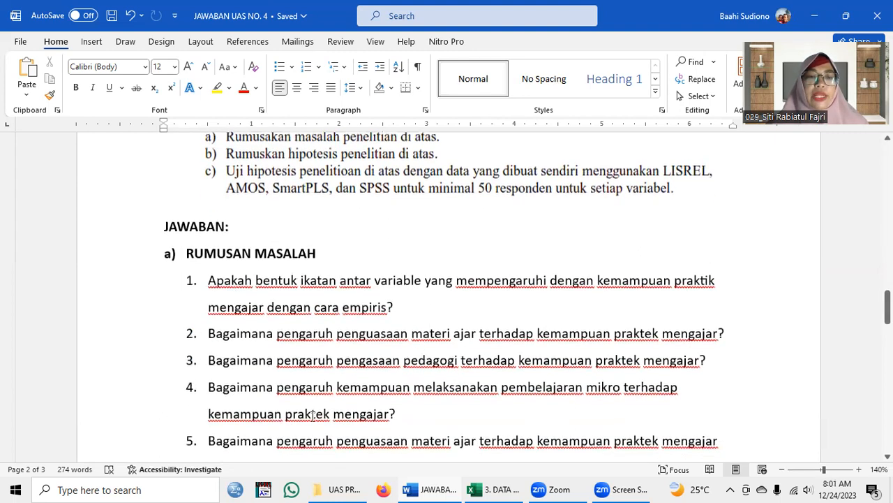
{"action": "scroll", "coordinate": [312, 414], "scroll_direction": "down", "scroll_amount": 1}
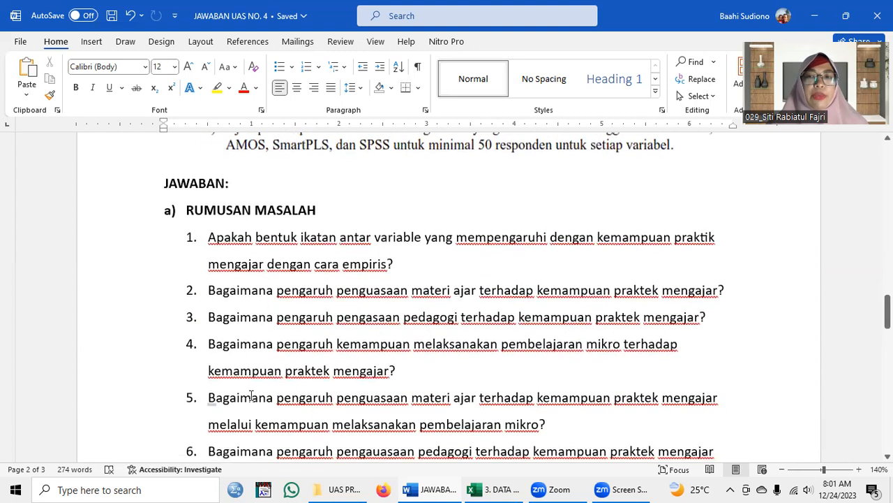
{"action": "scroll", "coordinate": [252, 397], "scroll_direction": "down", "scroll_amount": 2}
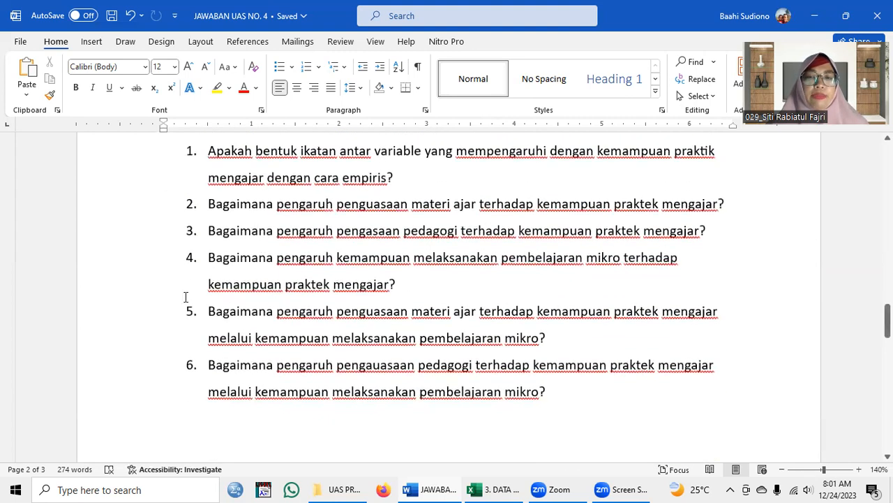
- Read the direct and indirect hypotheses in the RUMUSAN HIPOTESIS section
{"action": "scroll", "coordinate": [186, 296], "scroll_direction": "down", "scroll_amount": 4}
{"action": "scroll", "coordinate": [186, 296], "scroll_direction": "down", "scroll_amount": 2}
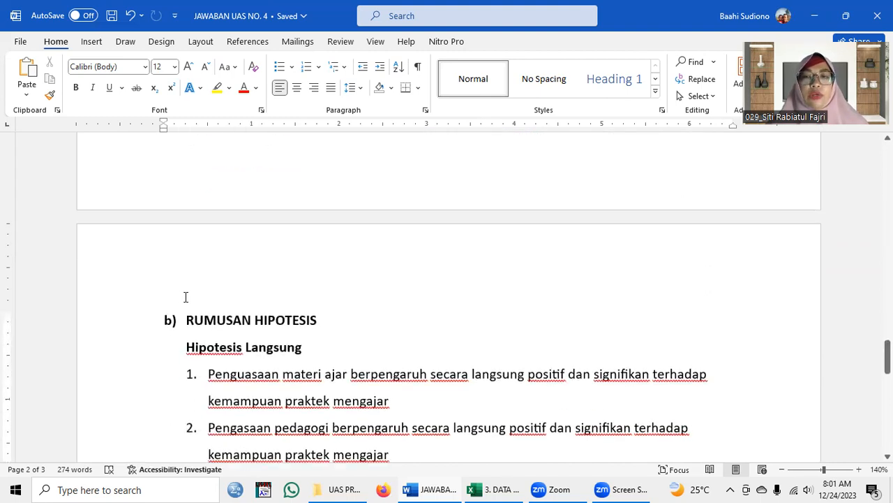
{"action": "scroll", "coordinate": [186, 297], "scroll_direction": "down", "scroll_amount": 1}
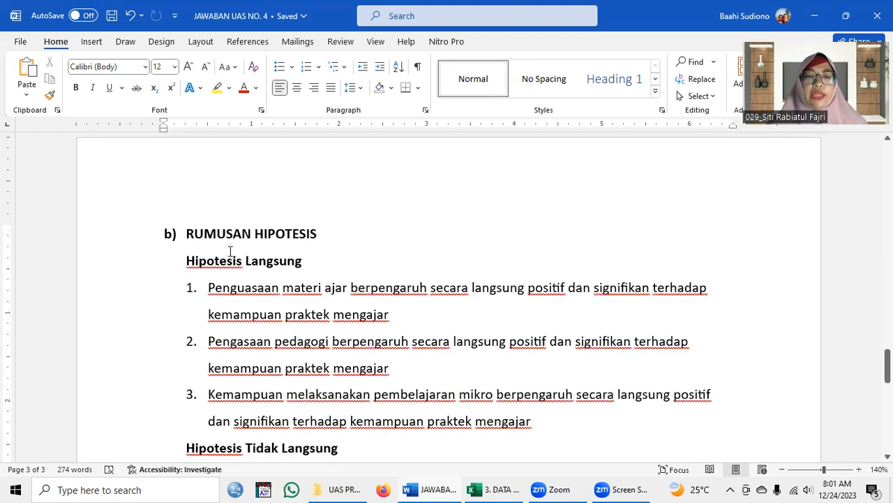
{"action": "scroll", "coordinate": [236, 395], "scroll_direction": "down", "scroll_amount": 1}
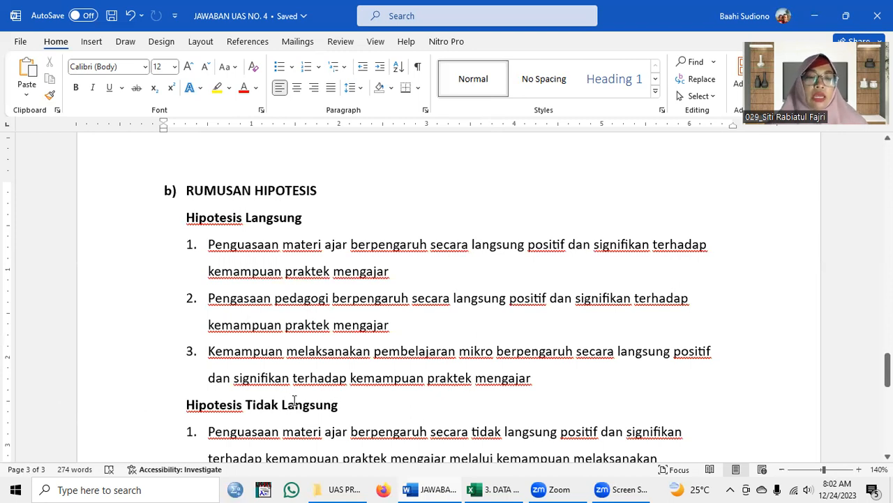
{"action": "scroll", "coordinate": [294, 400], "scroll_direction": "down", "scroll_amount": 3}
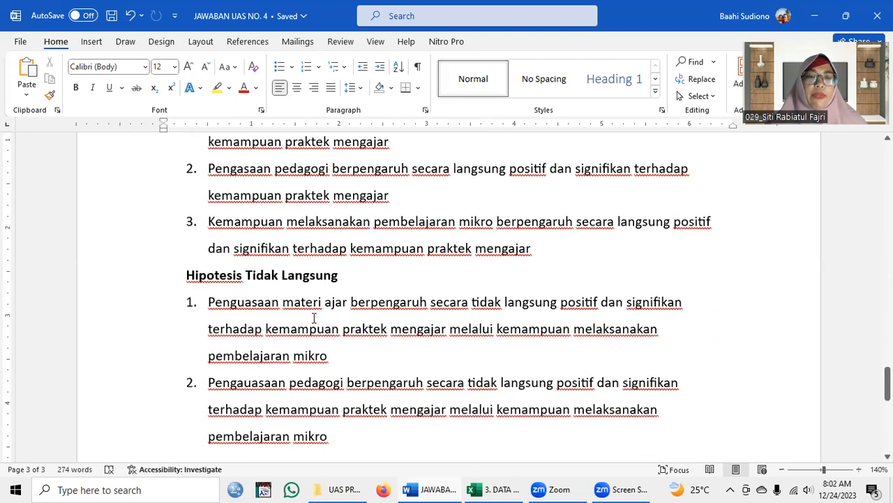
{"action": "scroll", "coordinate": [272, 331], "scroll_direction": "down", "scroll_amount": 1}
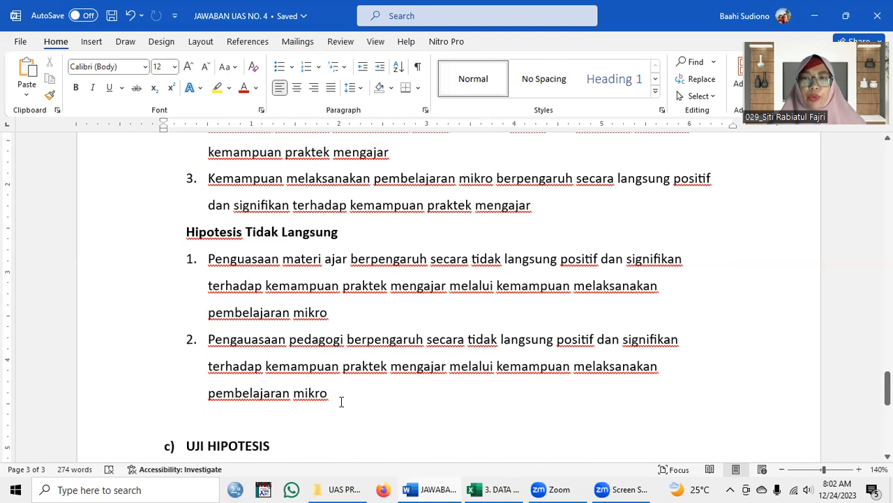
{"action": "scroll", "coordinate": [342, 401], "scroll_direction": "up", "scroll_amount": 5}
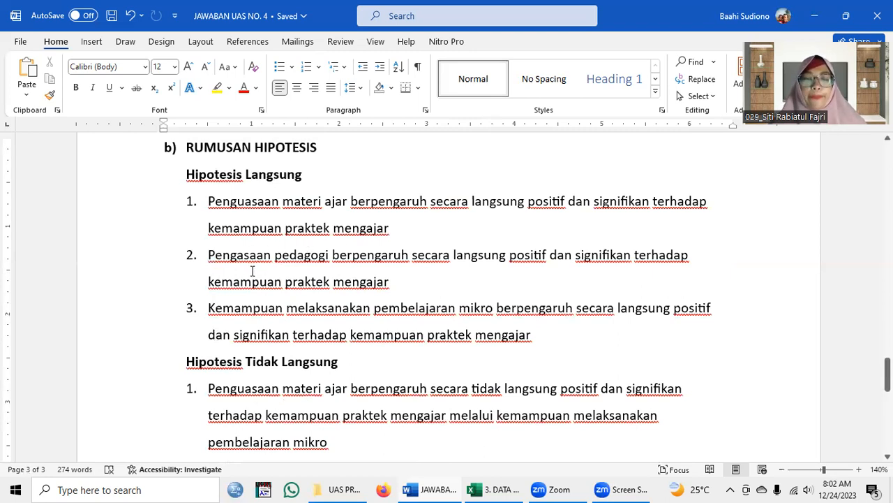
{"action": "scroll", "coordinate": [252, 271], "scroll_direction": "down", "scroll_amount": 3}
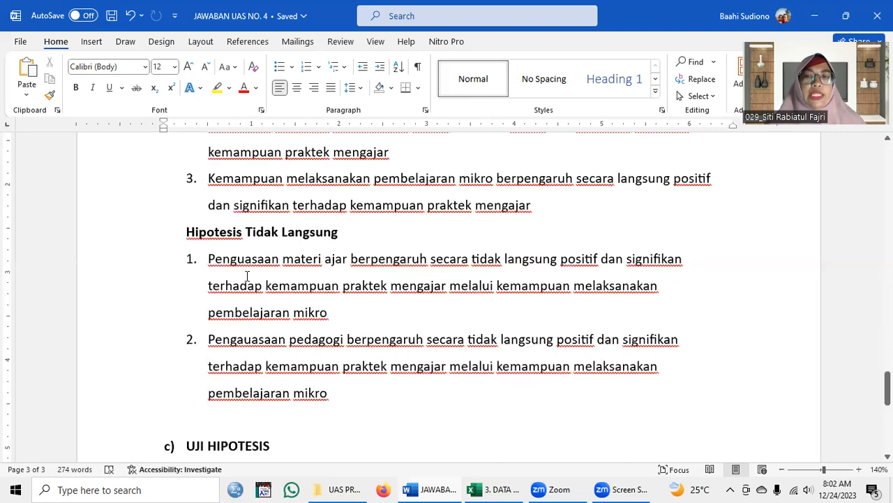
- Read the UJI HIPOTESIS section's explanation of the SmartPLS-SEM method and check it against the indirect hypotheses
{"action": "scroll", "coordinate": [268, 368], "scroll_direction": "down", "scroll_amount": 2}
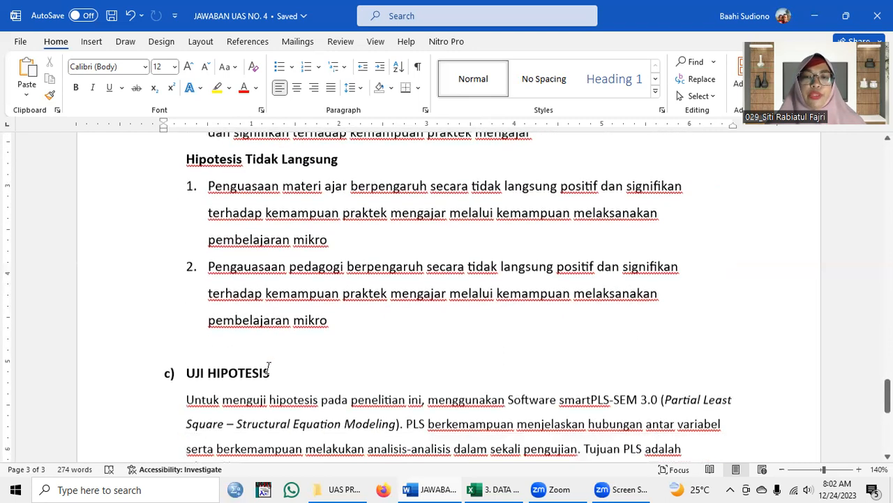
{"action": "scroll", "coordinate": [268, 368], "scroll_direction": "down", "scroll_amount": 2}
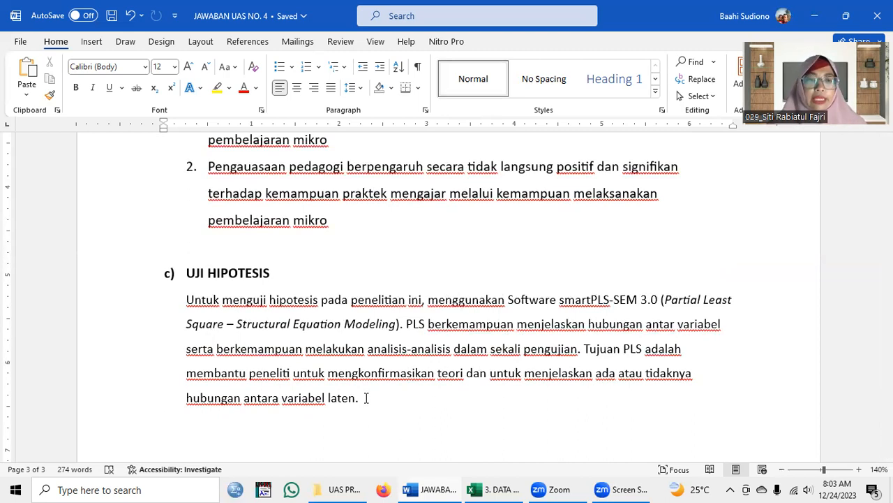
{"action": "scroll", "coordinate": [344, 399], "scroll_direction": "down", "scroll_amount": 1}
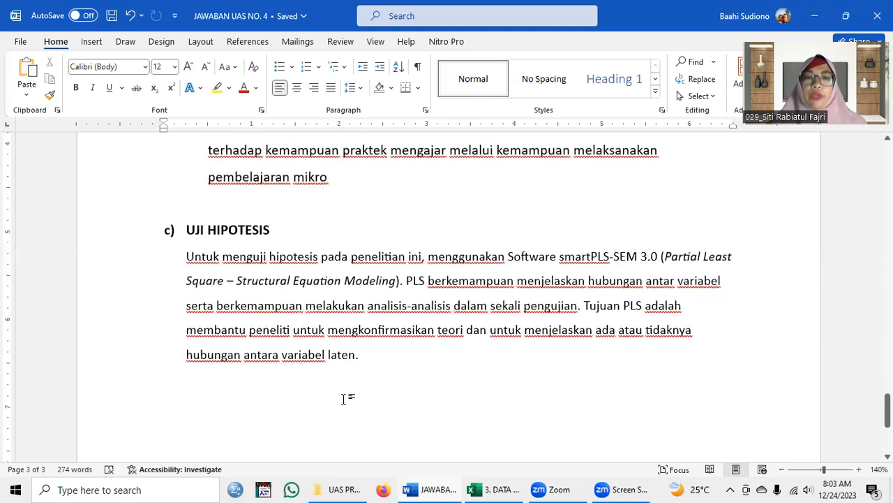
{"action": "scroll", "coordinate": [272, 311], "scroll_direction": "up", "scroll_amount": 6}
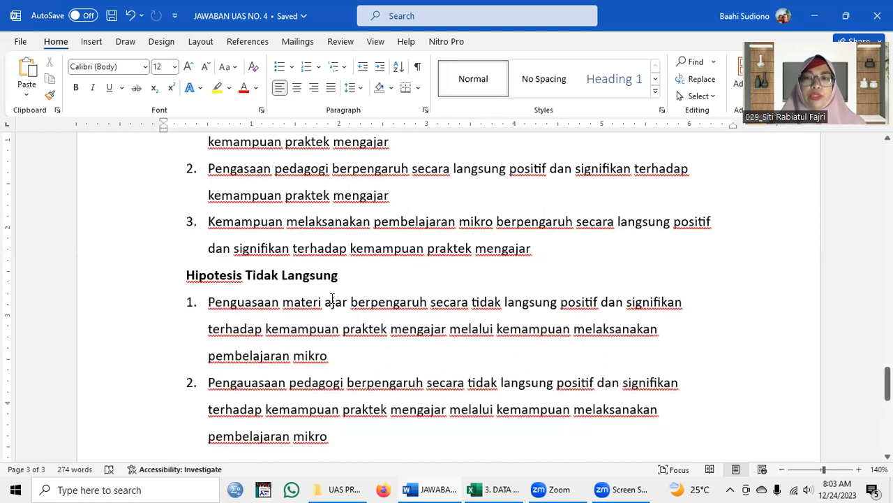
{"action": "scroll", "coordinate": [332, 299], "scroll_direction": "down", "scroll_amount": 7}
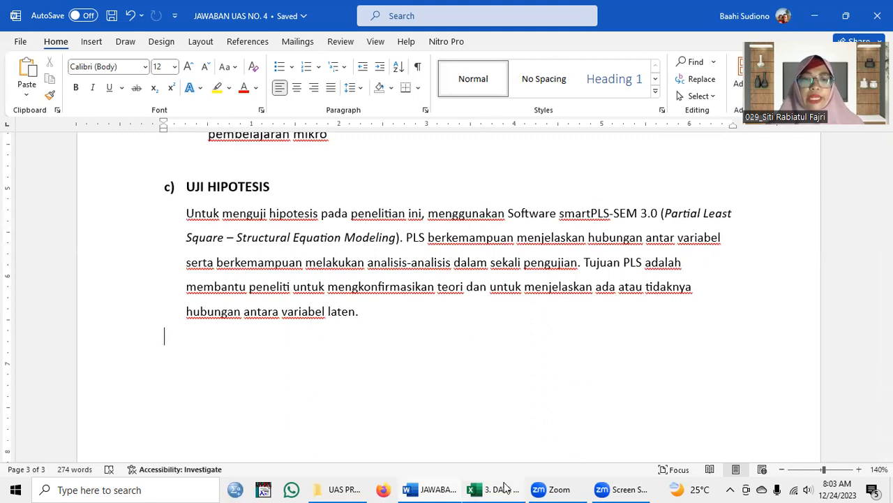
- Switch to Excel and save the data as a CSV (Comma delimited) file named 3. DATA NO. 4 UAS, replacing the existing file
{"action": "left_click", "coordinate": [501, 487]}
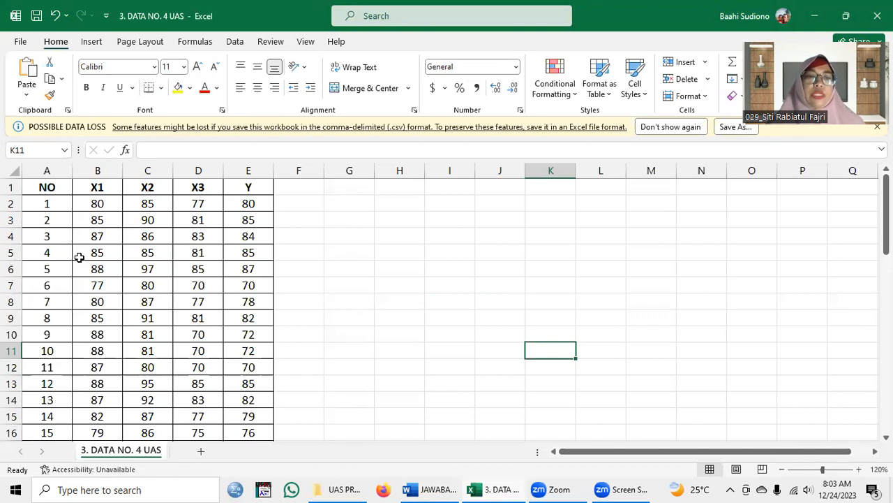
{"action": "left_click", "coordinate": [20, 41]}
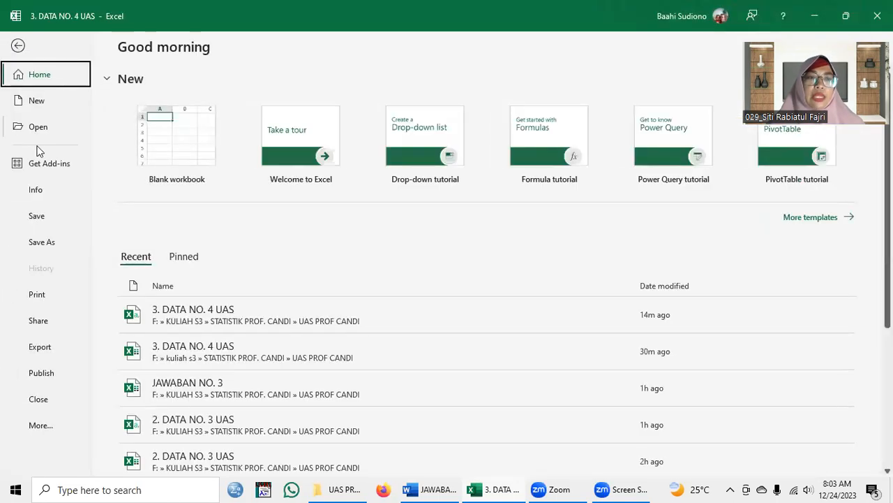
{"action": "left_click", "coordinate": [48, 246]}
{"action": "left_click", "coordinate": [170, 263]}
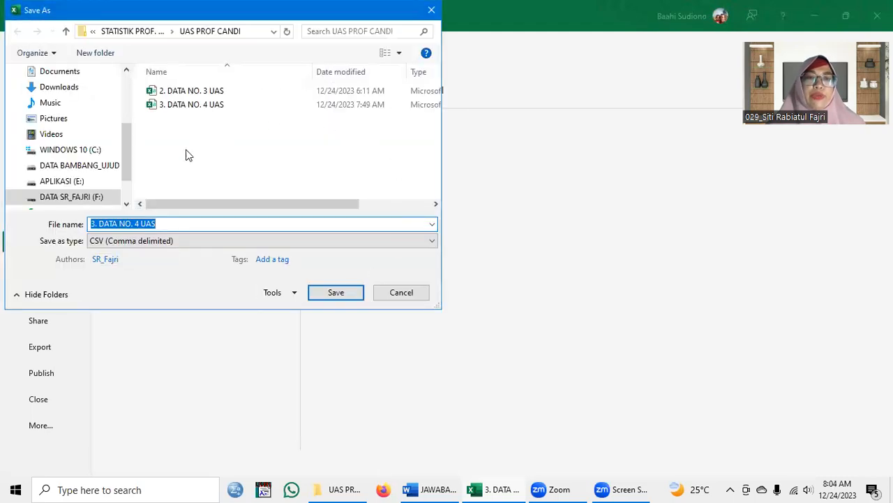
{"action": "left_click", "coordinate": [183, 243]}
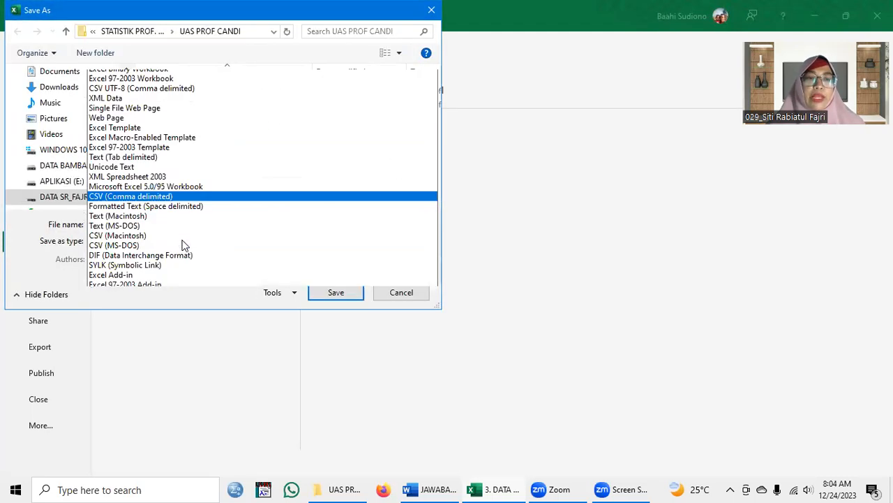
{"action": "left_click", "coordinate": [145, 156]}
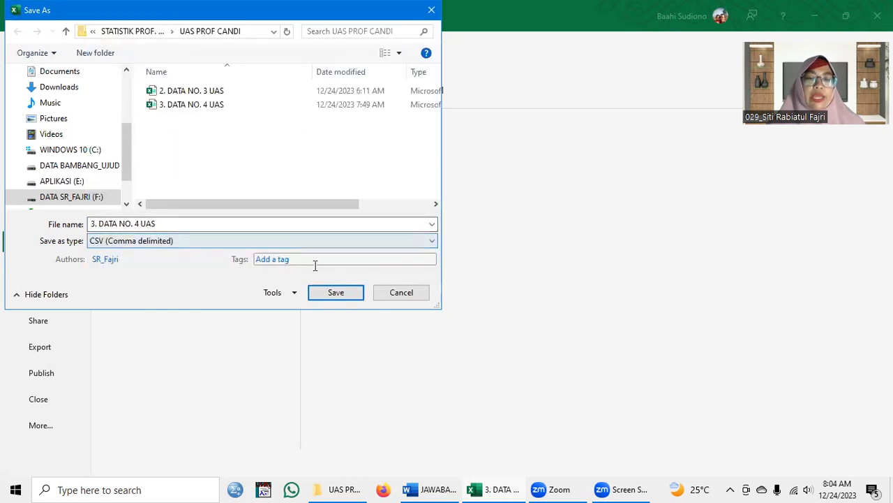
{"action": "left_click", "coordinate": [333, 293]}
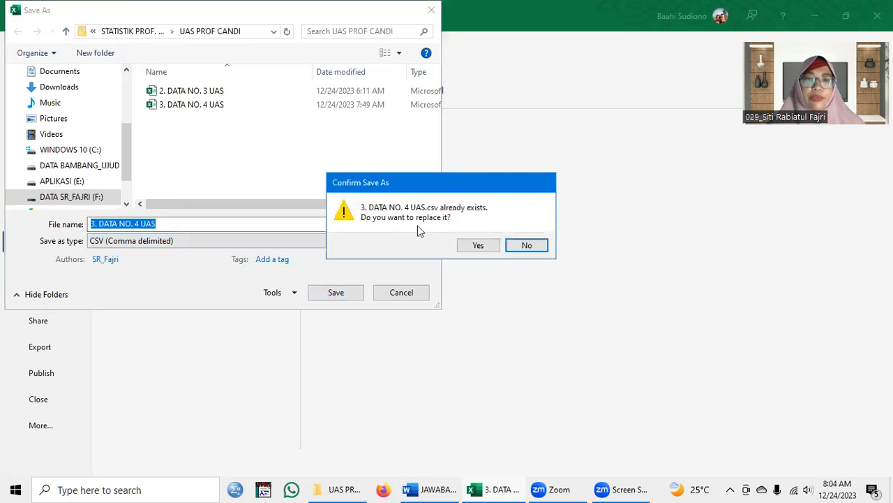
{"action": "left_click", "coordinate": [481, 247]}
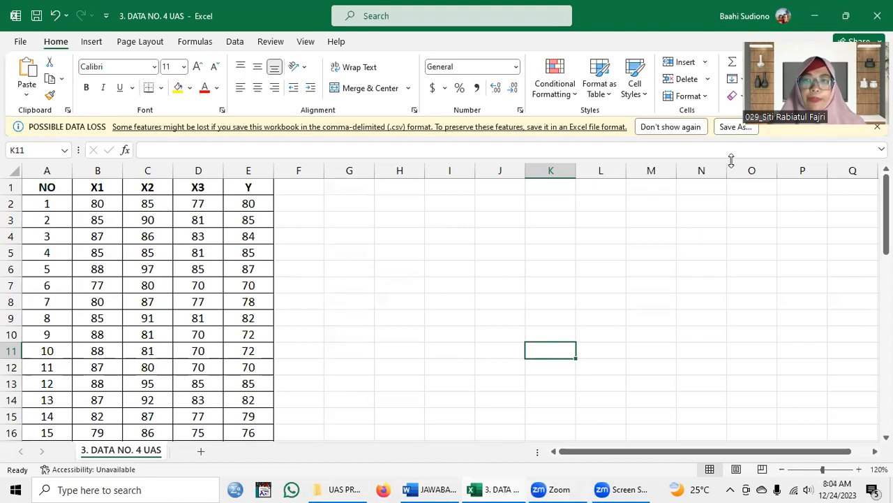
- Launch SmartPLS 3 from the desktop, maximize its window and dismiss the version update notice
{"action": "key", "text": "super+d"}
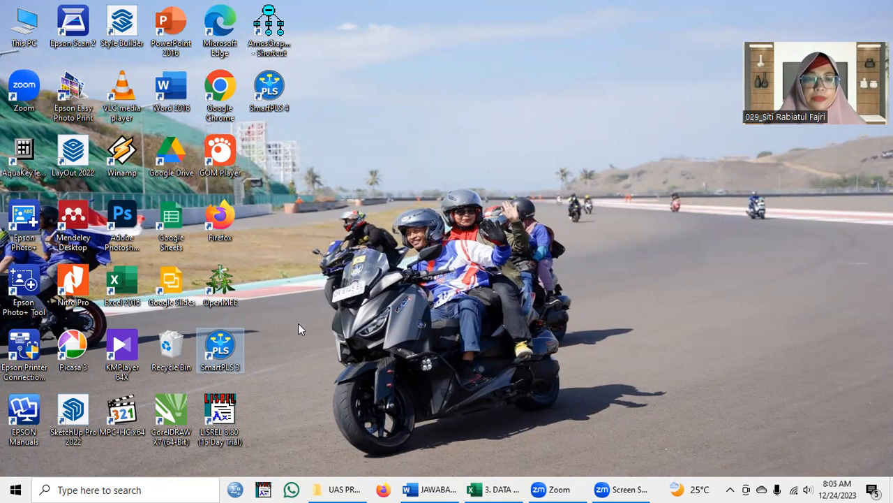
{"action": "double_click", "coordinate": [227, 347]}
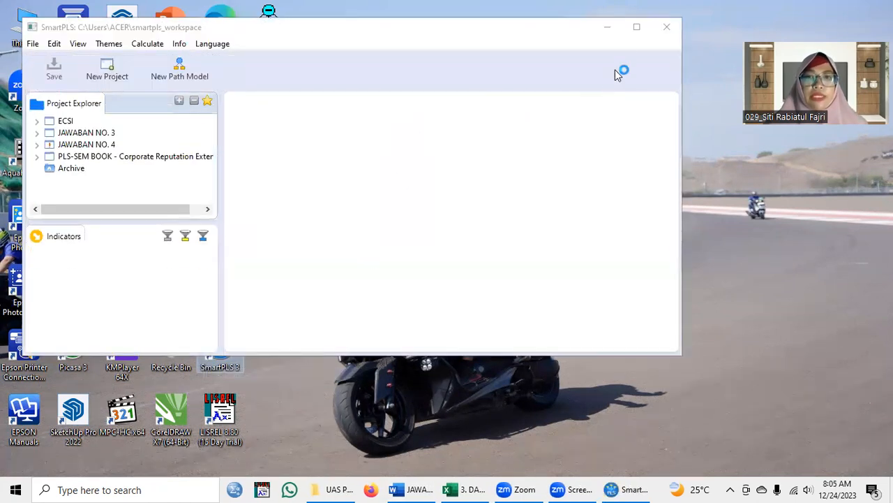
{"action": "left_click", "coordinate": [636, 29]}
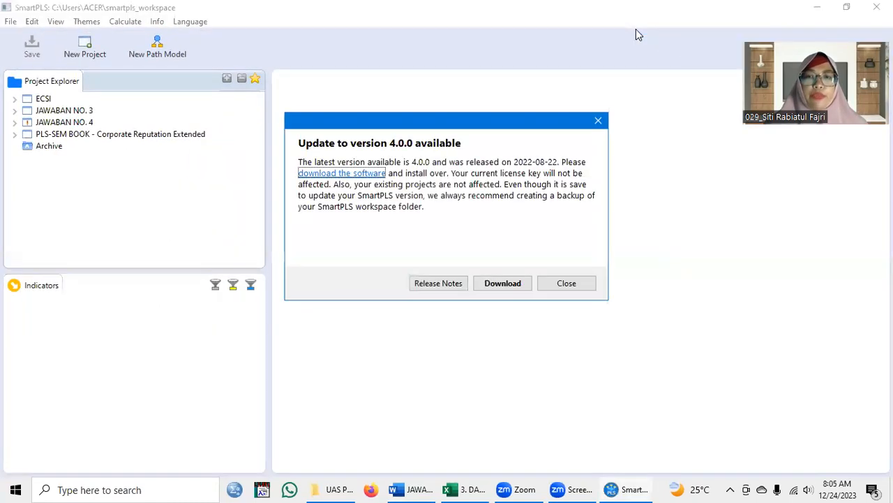
{"action": "left_click", "coordinate": [565, 286]}
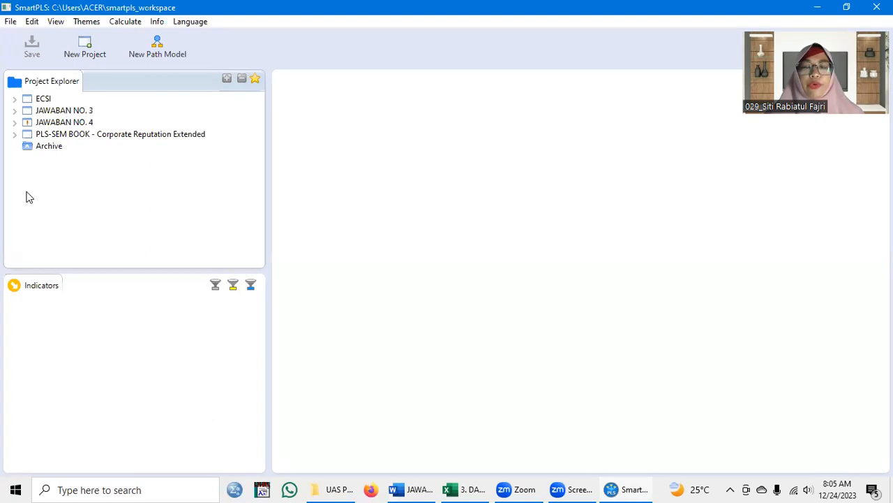
- Create a new project named JAWABAN UAS NO. 4
{"action": "left_click", "coordinate": [82, 43]}
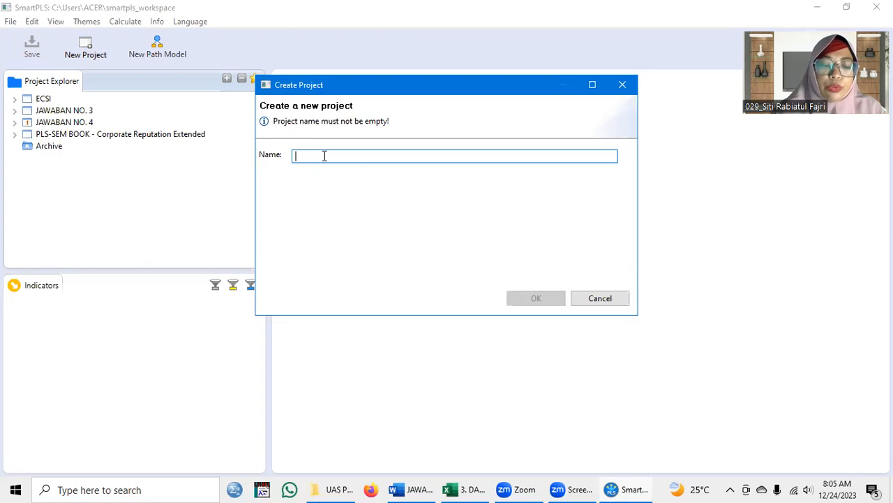
{"action": "type", "text": "jawa"}
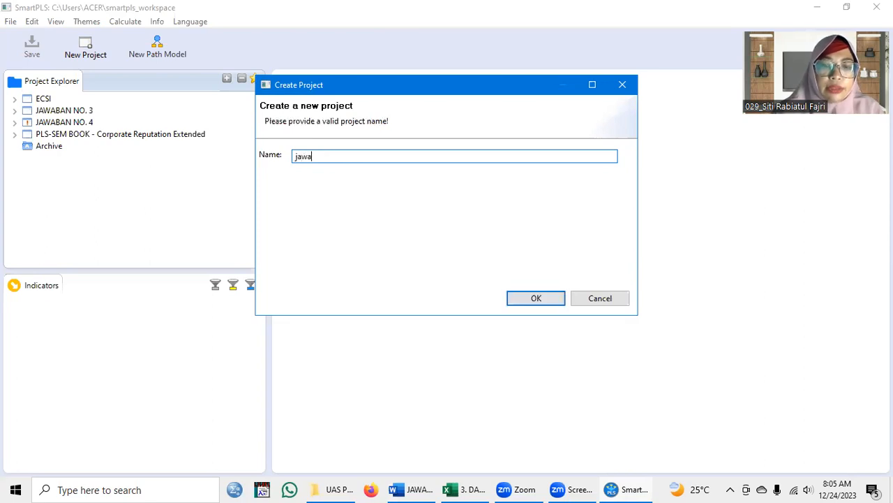
{"action": "key", "text": "BackSpace"}
{"action": "type", "text": "JAWABAN UAS NO. 4"}
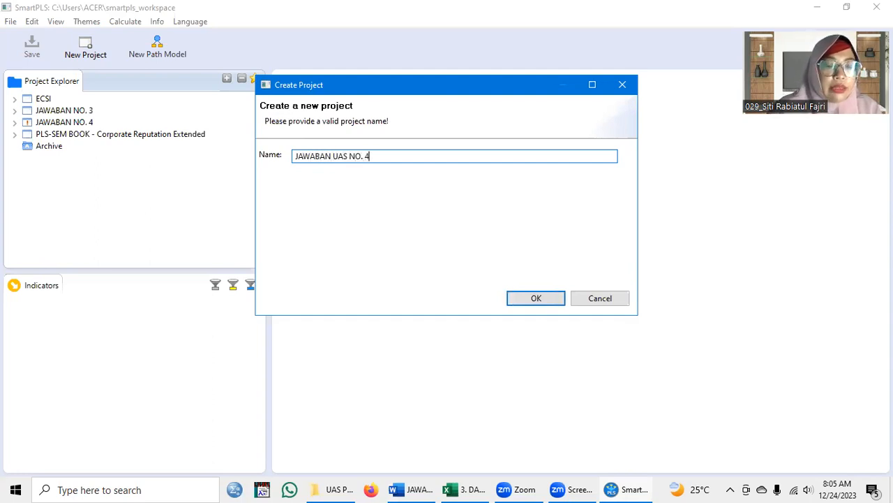
{"action": "left_click", "coordinate": [536, 299]}
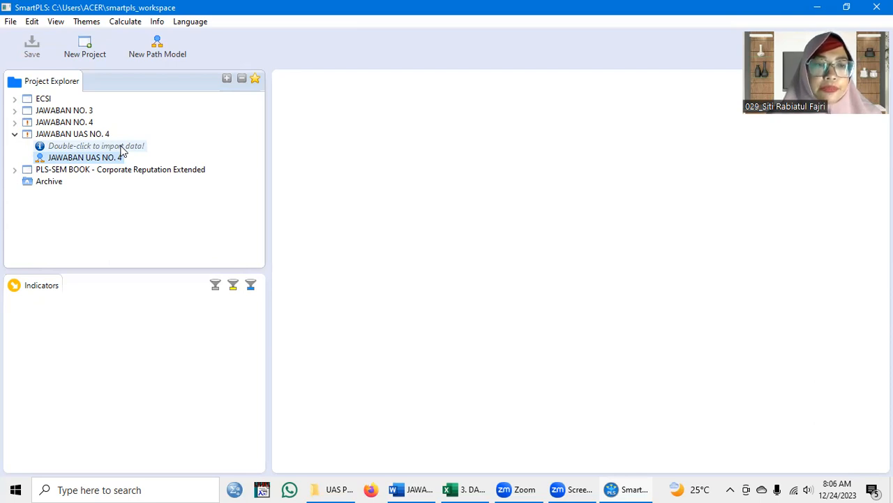
- Import the CSV file 3. DATA NO. 4 UAS into the JAWABAN UAS NO. 4 project, keeping its suggested name
{"action": "double_click", "coordinate": [71, 147]}
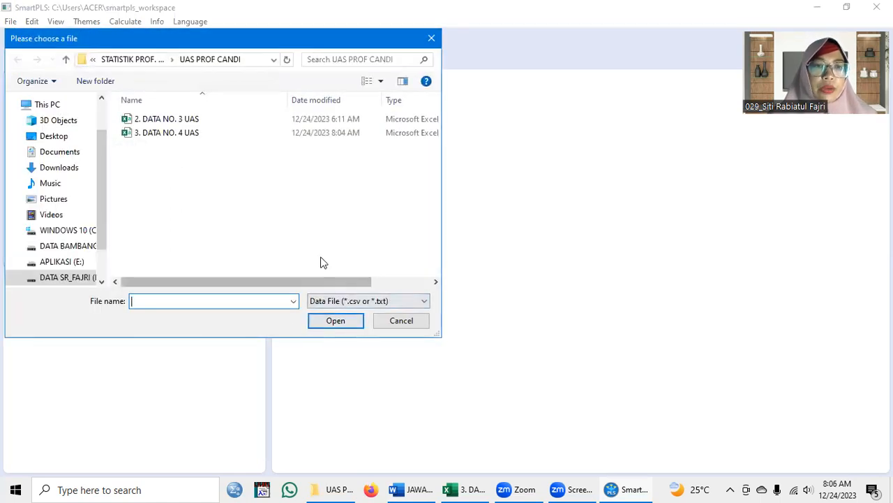
{"action": "left_click", "coordinate": [175, 136]}
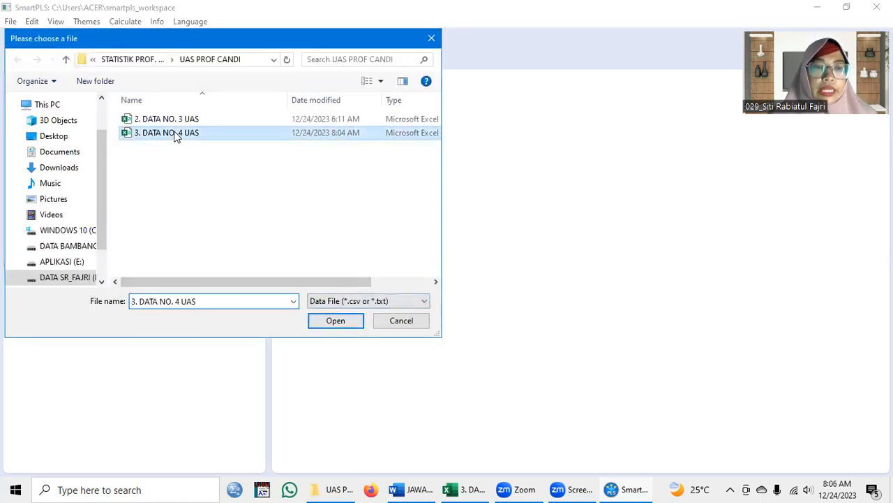
{"action": "left_click", "coordinate": [341, 325]}
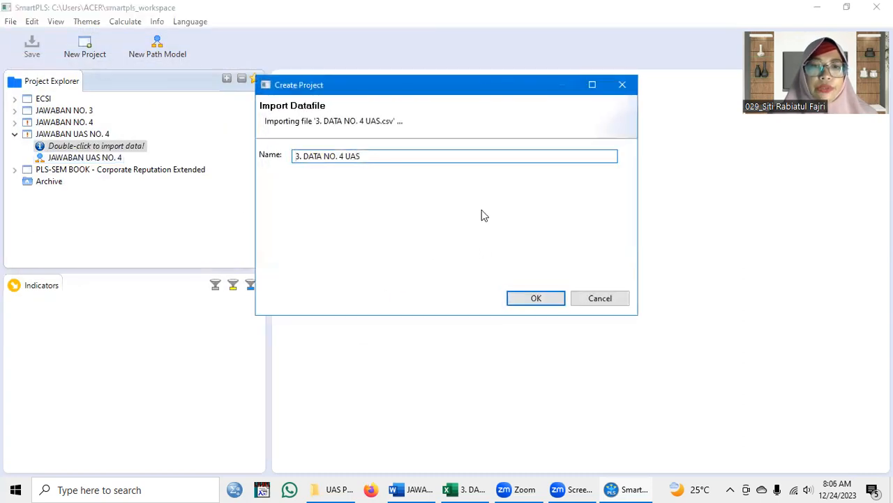
{"action": "left_click", "coordinate": [537, 300]}
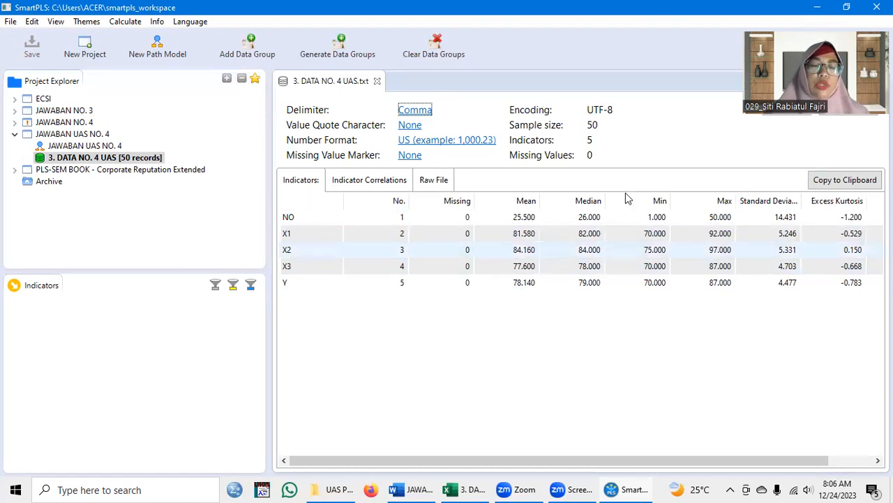
- Switch to the Word answer document and examine the question 4 path diagram linking X1, X2, X3 and Y
{"action": "left_click", "coordinate": [419, 486]}
{"action": "scroll", "coordinate": [388, 219], "scroll_direction": "up", "scroll_amount": 8}
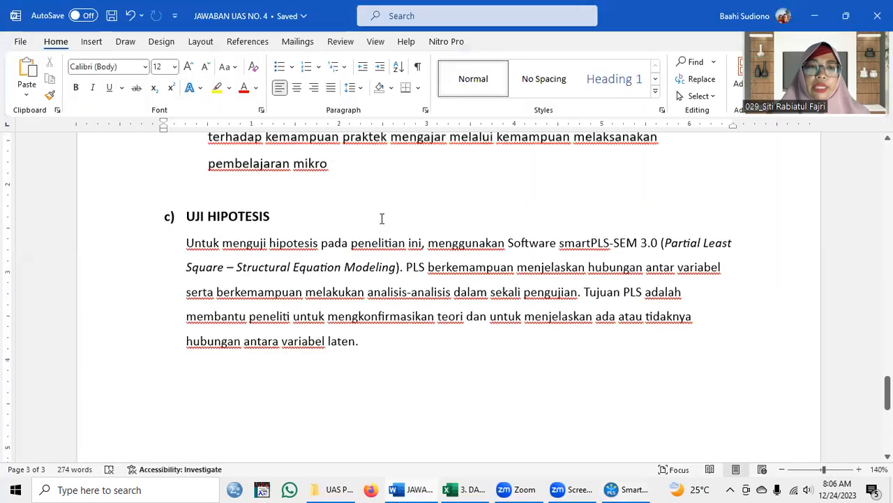
{"action": "scroll", "coordinate": [388, 219], "scroll_direction": "up", "scroll_amount": 15}
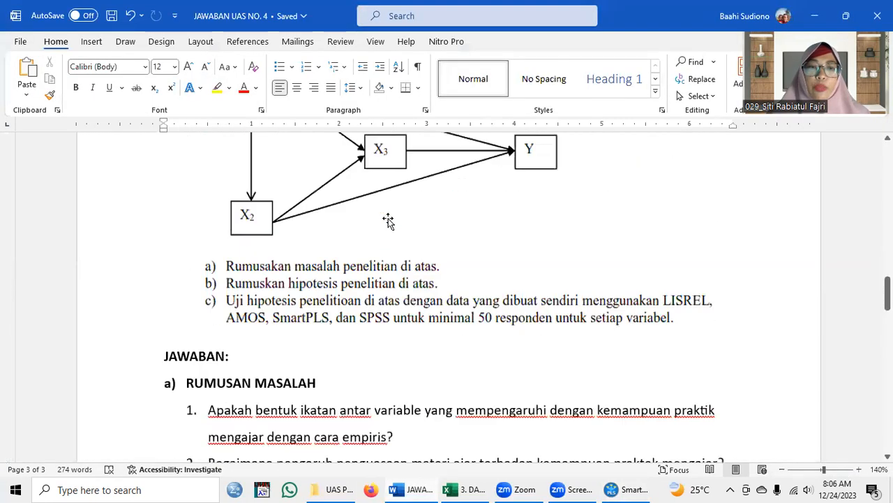
{"action": "scroll", "coordinate": [388, 218], "scroll_direction": "up", "scroll_amount": 2}
{"action": "scroll", "coordinate": [643, 415], "scroll_direction": "down", "scroll_amount": 3}
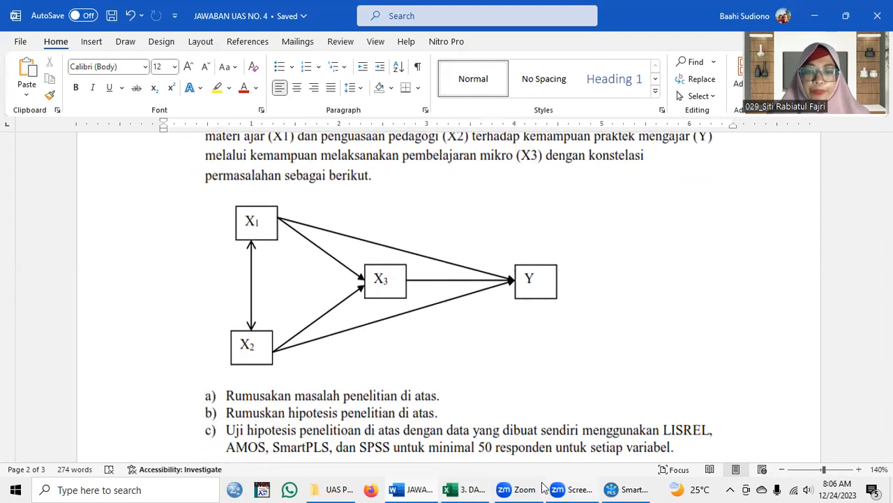
- Return to SmartPLS, open the JAWABAN UAS NO. 4 path model and widen its drawing canvas
{"action": "left_click", "coordinate": [612, 488]}
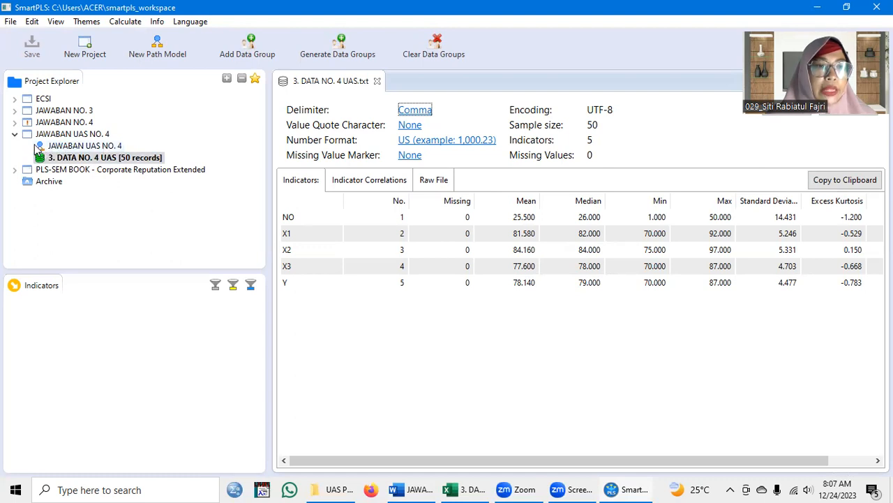
{"action": "left_click", "coordinate": [81, 147]}
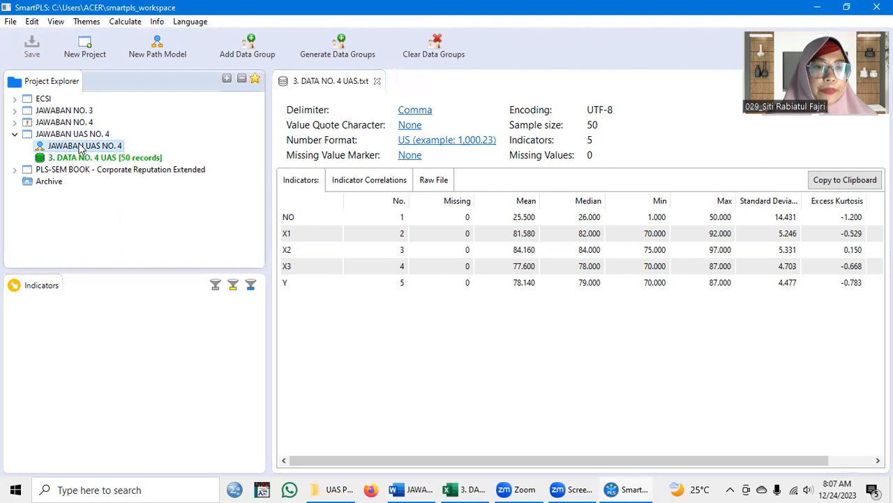
{"action": "double_click", "coordinate": [81, 147]}
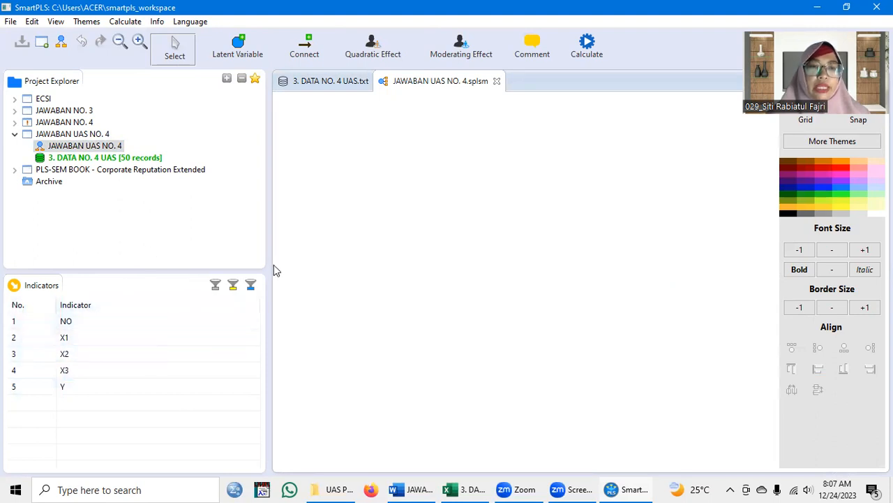
{"action": "left_click_drag", "start_coordinate": [268, 263], "coordinate": [146, 258]}
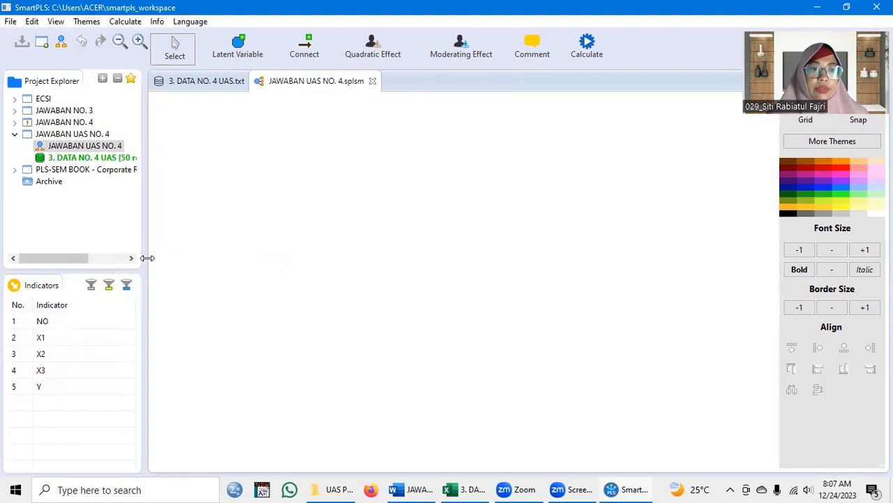
- Check the Word path diagram, and add indicators X1 and X2 to the SmartPLS canvas as separate latent variables, with X1 above X2
{"action": "left_click", "coordinate": [407, 487]}
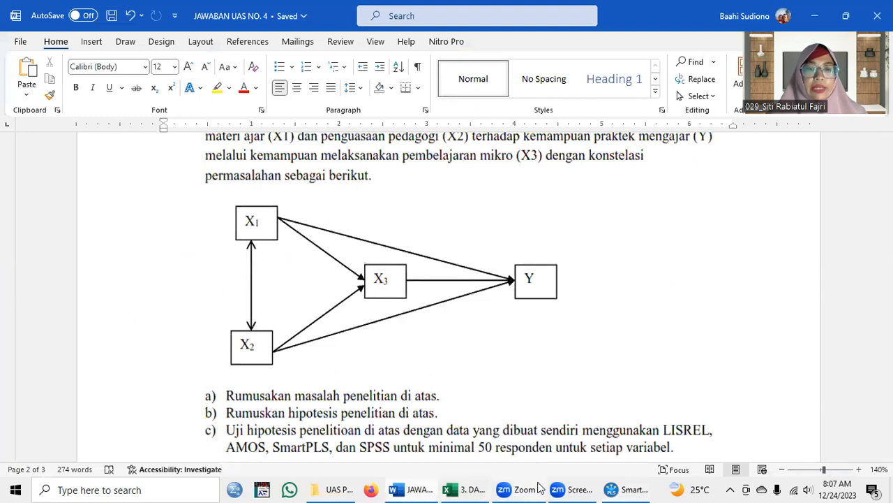
{"action": "left_click", "coordinate": [622, 489]}
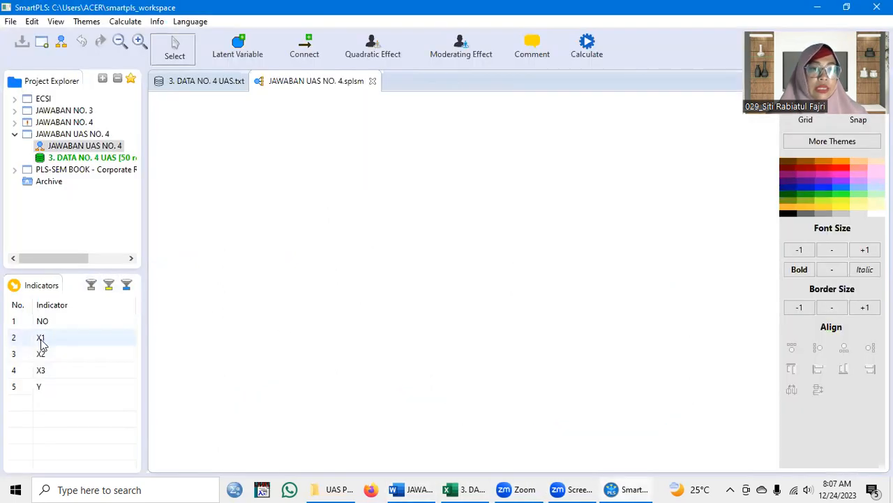
{"action": "left_click_drag", "start_coordinate": [40, 342], "coordinate": [259, 170]}
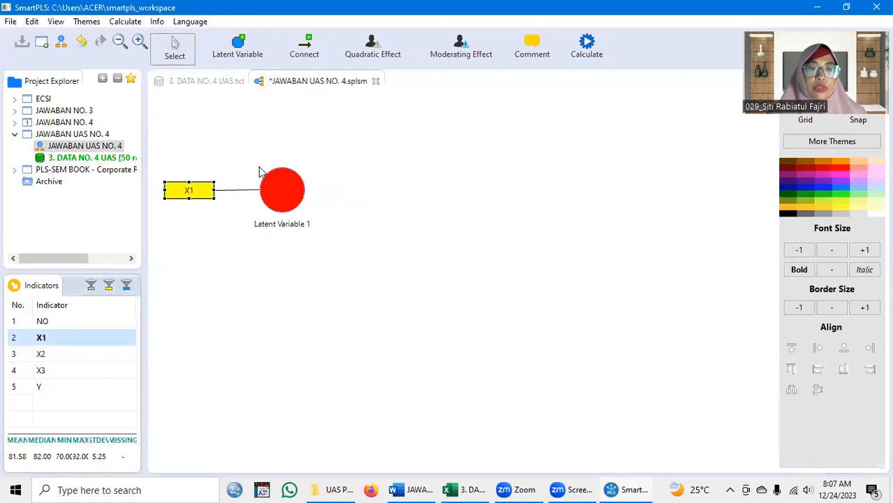
{"action": "left_click_drag", "start_coordinate": [272, 176], "coordinate": [240, 174]}
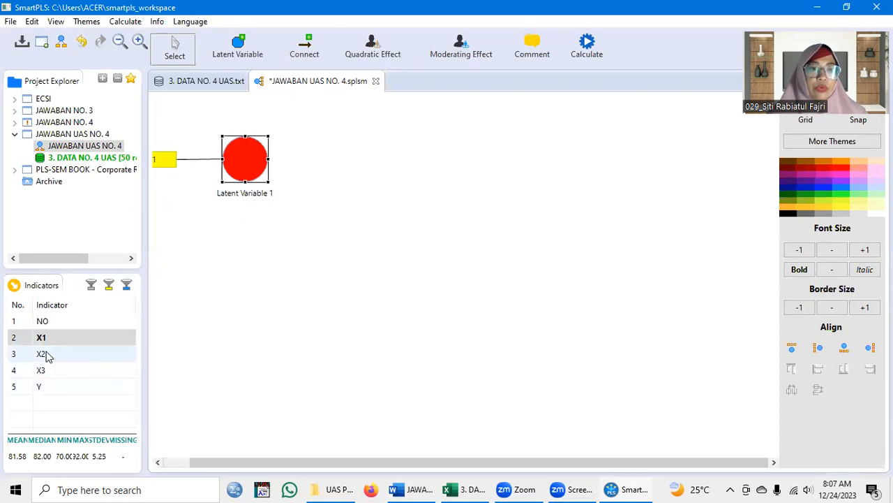
{"action": "left_click_drag", "start_coordinate": [40, 353], "coordinate": [240, 334]}
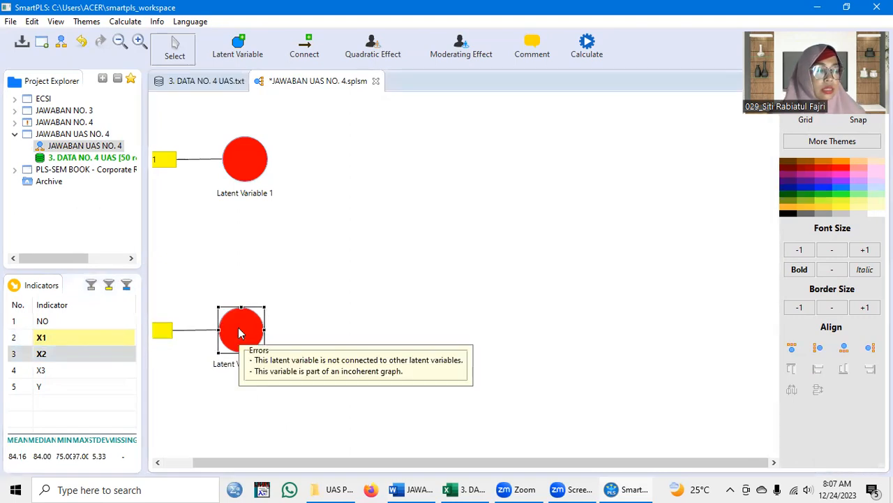
- Add latent variables for X3 and Y to the right of X1 and X2, and move Y's indicator to its latent variable's right side
{"action": "left_click_drag", "start_coordinate": [42, 375], "coordinate": [381, 243]}
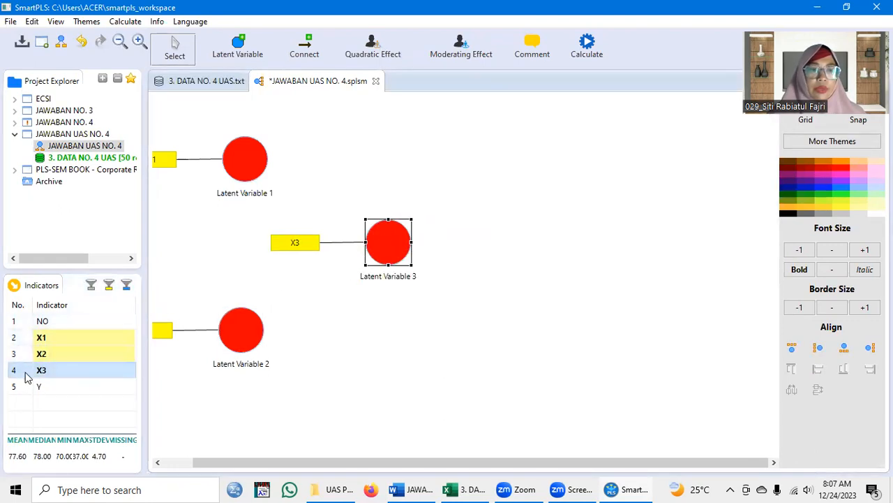
{"action": "left_click_drag", "start_coordinate": [40, 390], "coordinate": [539, 227]}
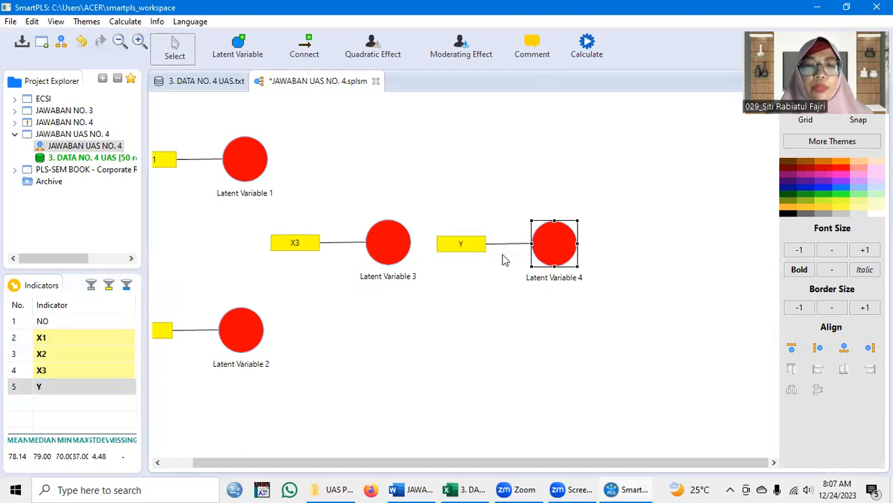
{"action": "left_click_drag", "start_coordinate": [459, 250], "coordinate": [670, 240]}
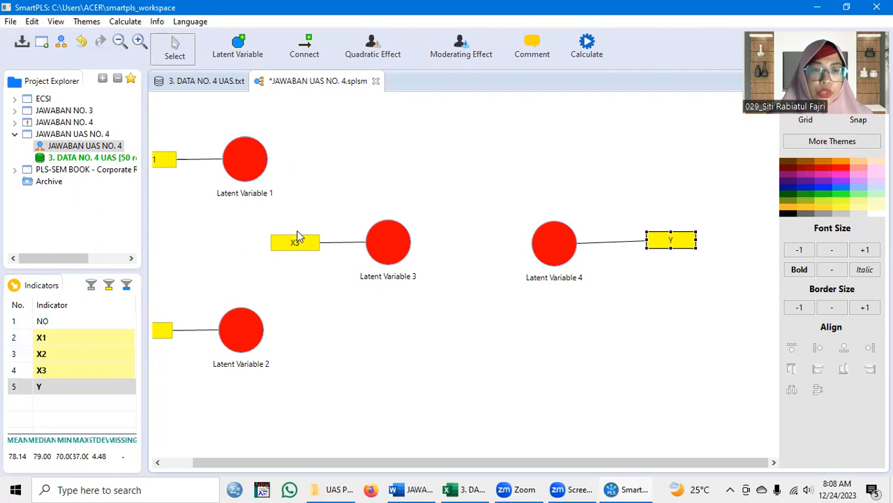
- Rename Latent Variable 1, the construct measured by X1, as Penguasaan Materi Ajar
{"action": "left_click", "coordinate": [252, 176]}
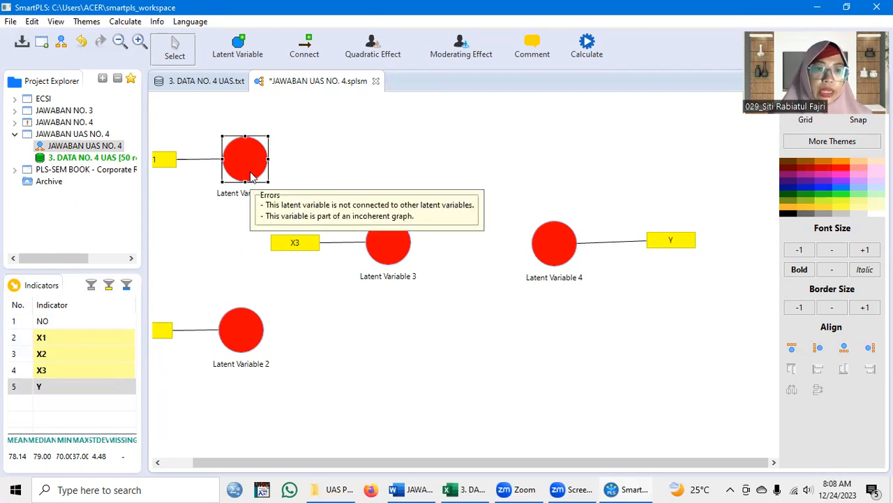
{"action": "right_click", "coordinate": [252, 176]}
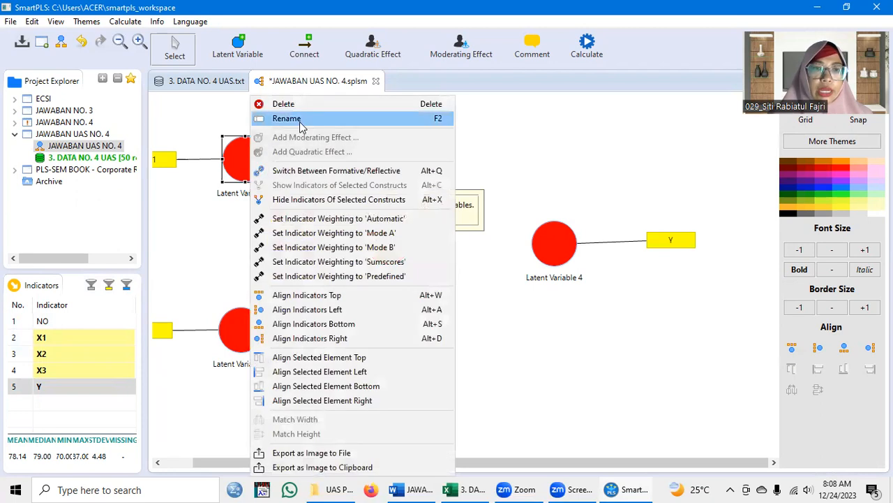
{"action": "left_click", "coordinate": [300, 120]}
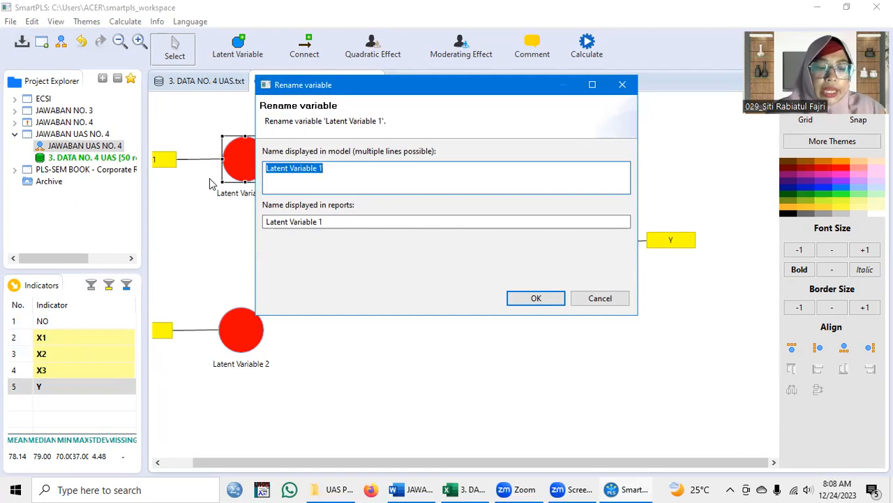
{"action": "type", "text": "p"}
{"action": "key", "text": "BackSpace"}
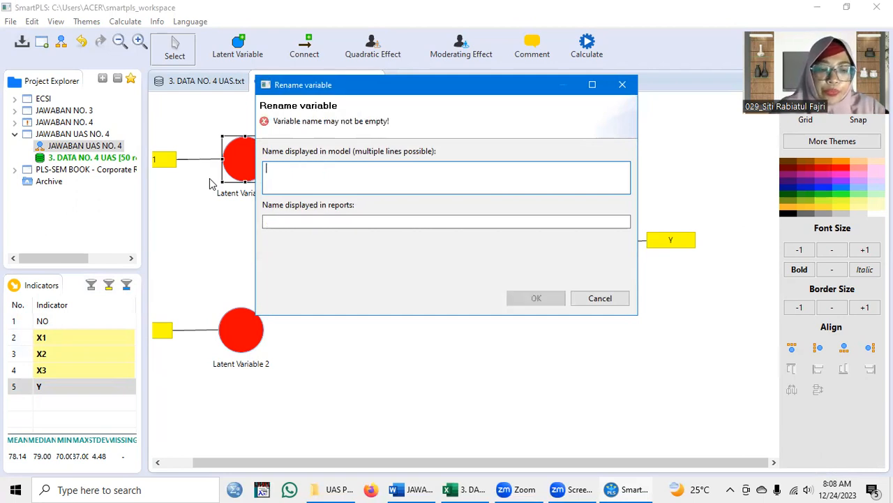
{"action": "type", "text": "PENGUASANN"}
{"action": "key", "text": "BackSpace"}
{"action": "key", "text": "BackSpace"}
{"action": "key", "text": "BackSpace"}
{"action": "key", "text": "BackSpace"}
{"action": "key", "text": "BackSpace"}
{"action": "key", "text": "BackSpace"}
{"action": "key", "text": "BackSpace"}
{"action": "key", "text": "BackSpace"}
{"action": "key", "text": "BackSpace"}
{"action": "type", "text": "e"}
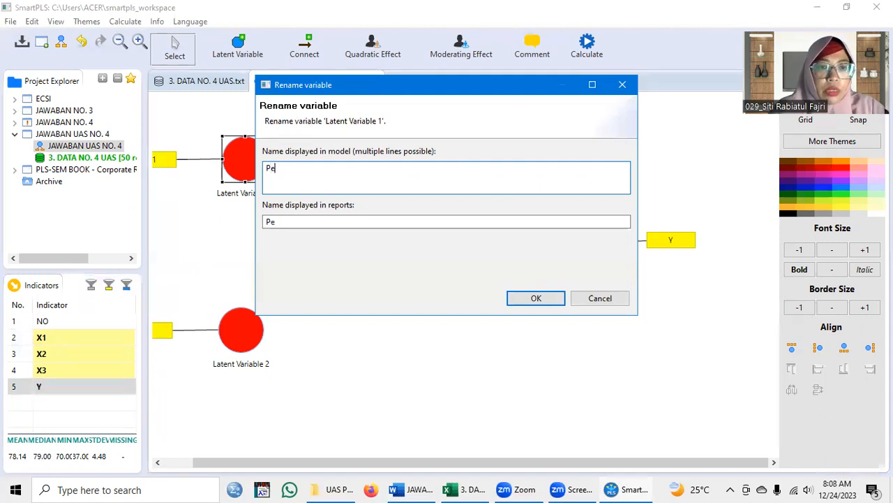
{"action": "type", "text": "nguas"}
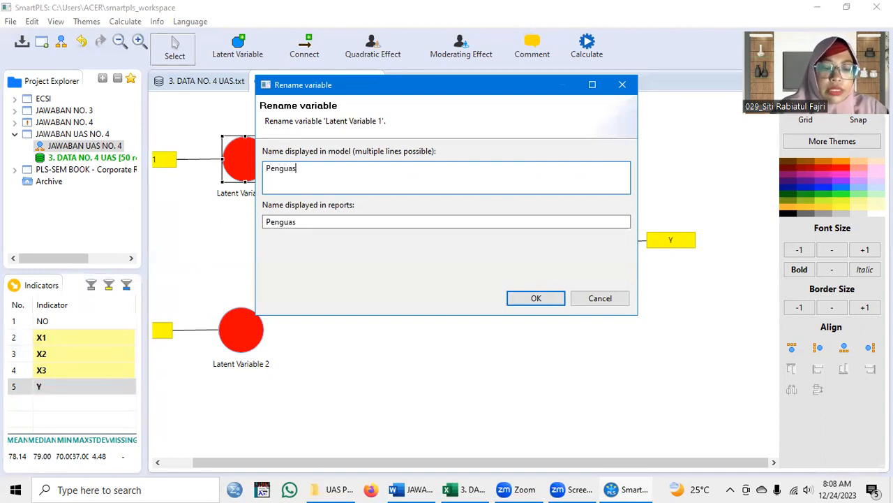
{"action": "type", "text": "aan Mat"}
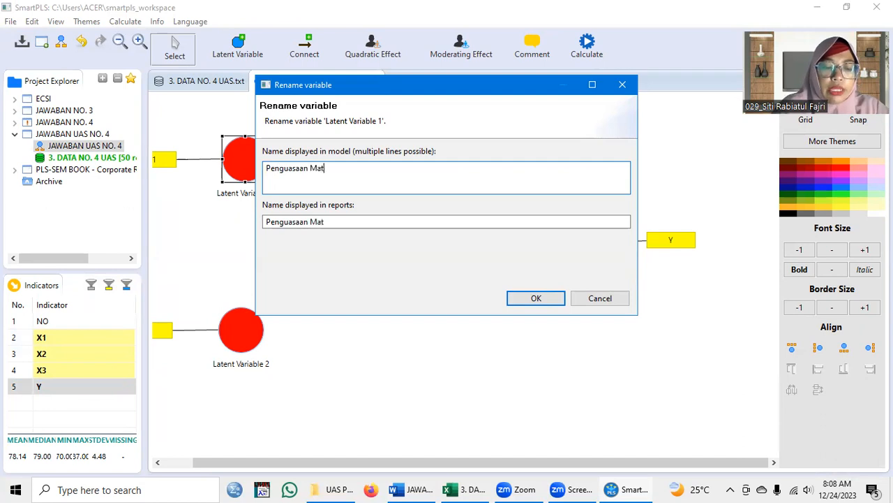
{"action": "type", "text": "eri Ajar"}
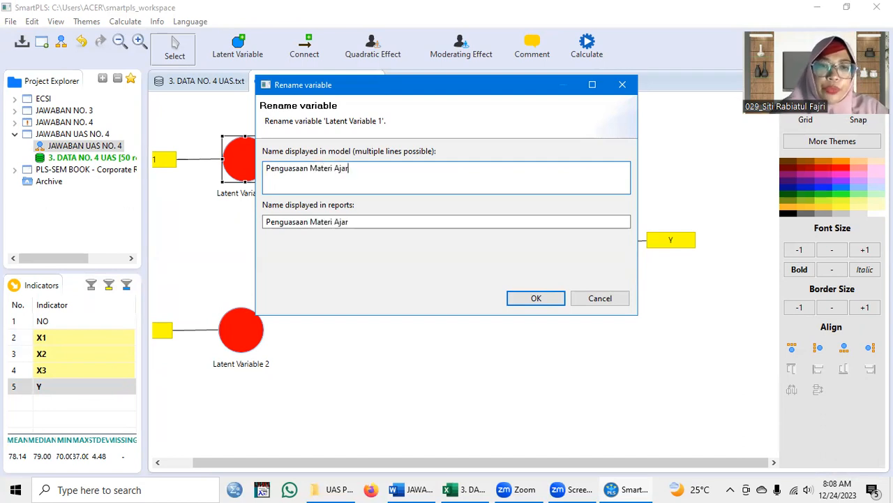
{"action": "left_click", "coordinate": [536, 298]}
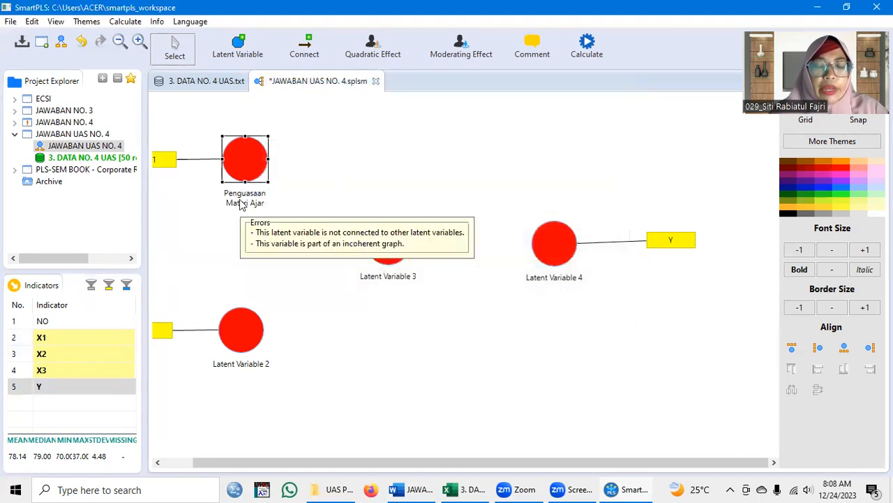
- Rename Latent Variable 2, the construct measured by X2, as Penguasaan Pedagogi
{"action": "left_click", "coordinate": [239, 332]}
{"action": "right_click", "coordinate": [241, 333]}
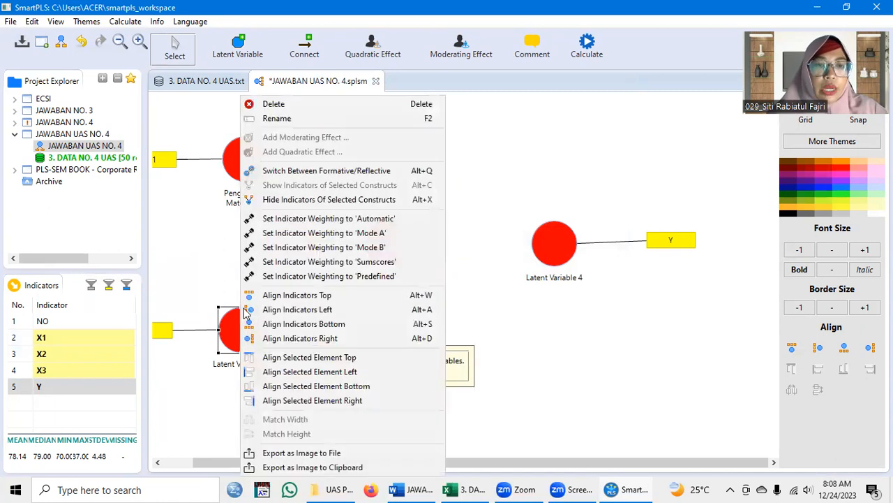
{"action": "left_click", "coordinate": [277, 118]}
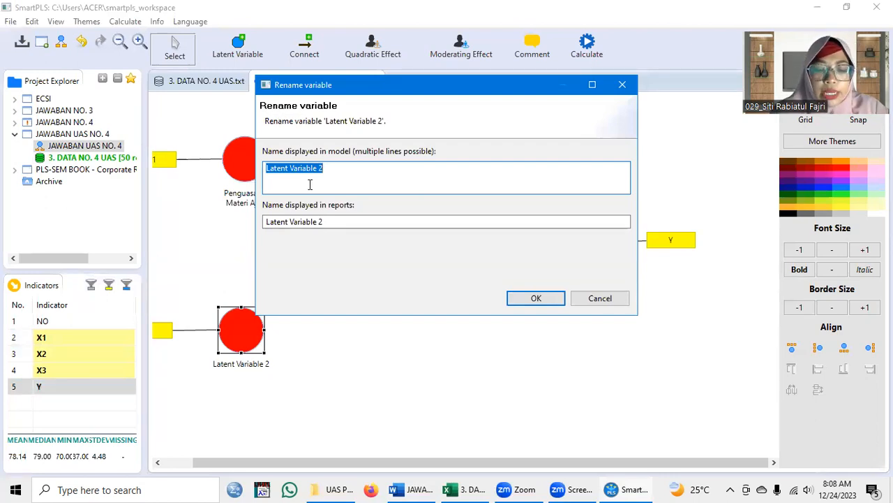
{"action": "type", "text": "Penguasaan Pedagogi"}
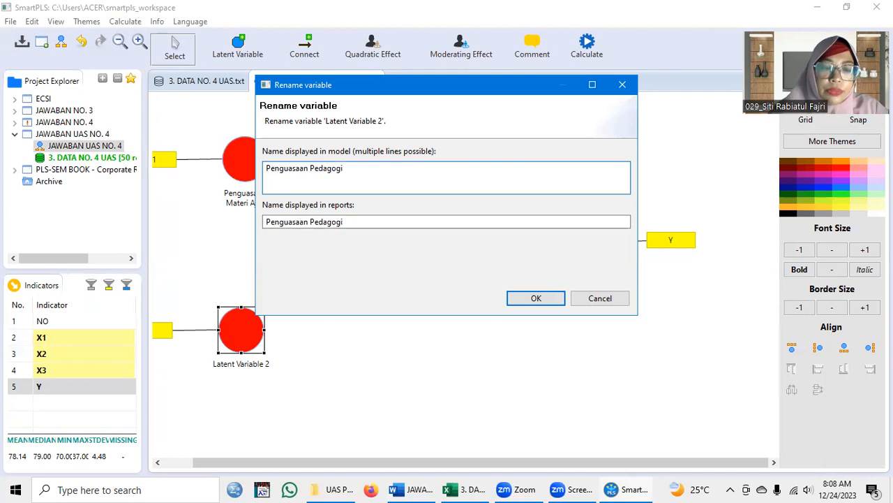
{"action": "left_click", "coordinate": [536, 298]}
- Rename Latent Variable 3, the construct measured by X3, as Pembelajaran Mikro
{"action": "left_click", "coordinate": [384, 259]}
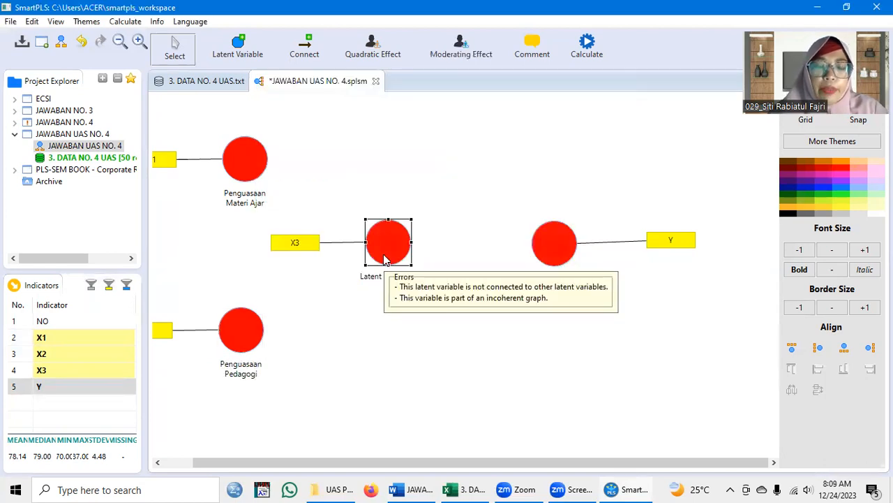
{"action": "right_click", "coordinate": [384, 259]}
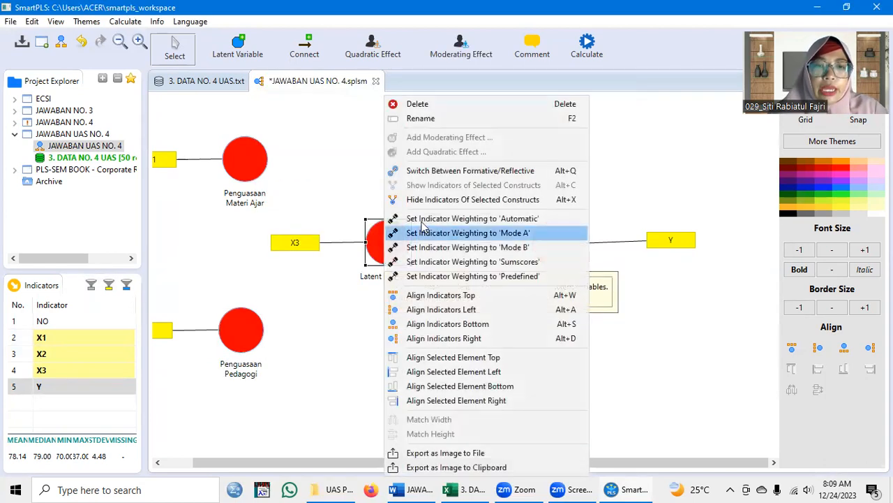
{"action": "left_click", "coordinate": [441, 122]}
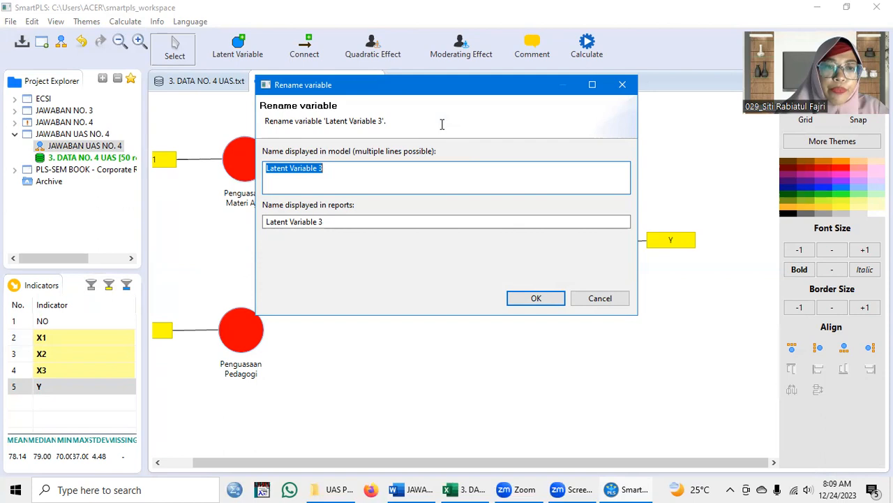
{"action": "type", "text": "P"}
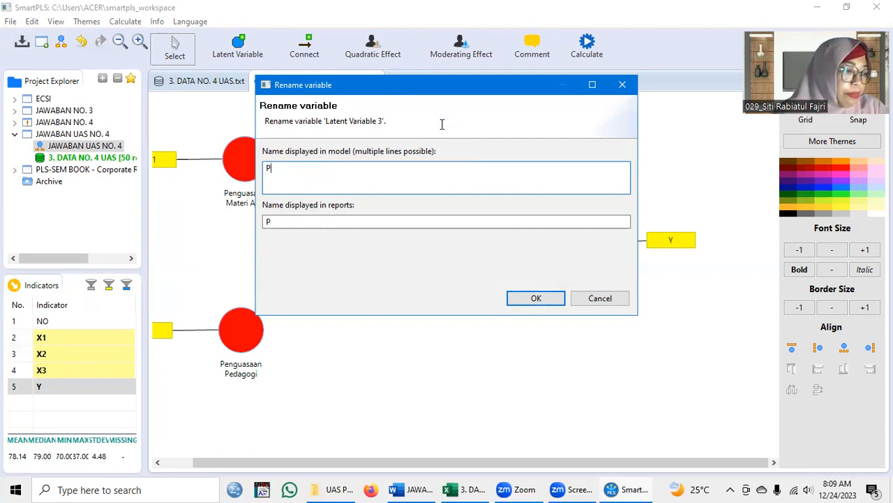
{"action": "type", "text": "emabelajar Mikro"}
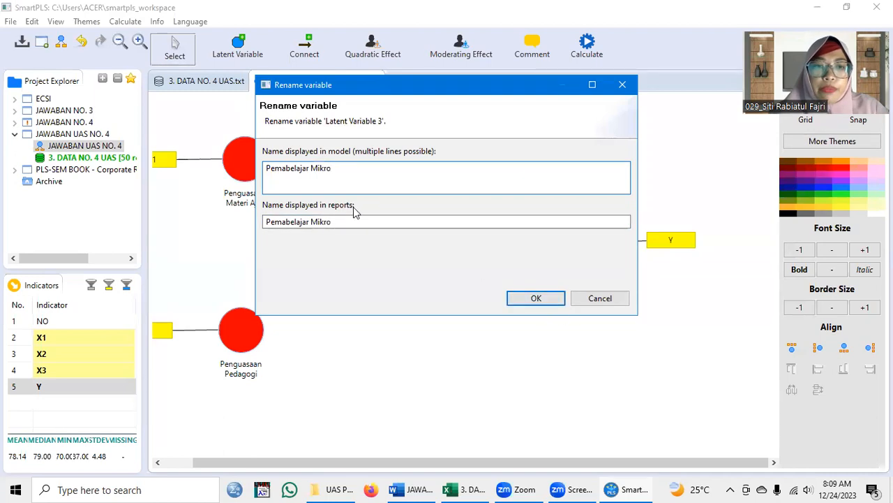
{"action": "left_click", "coordinate": [310, 170]}
{"action": "type", "text": "an"}
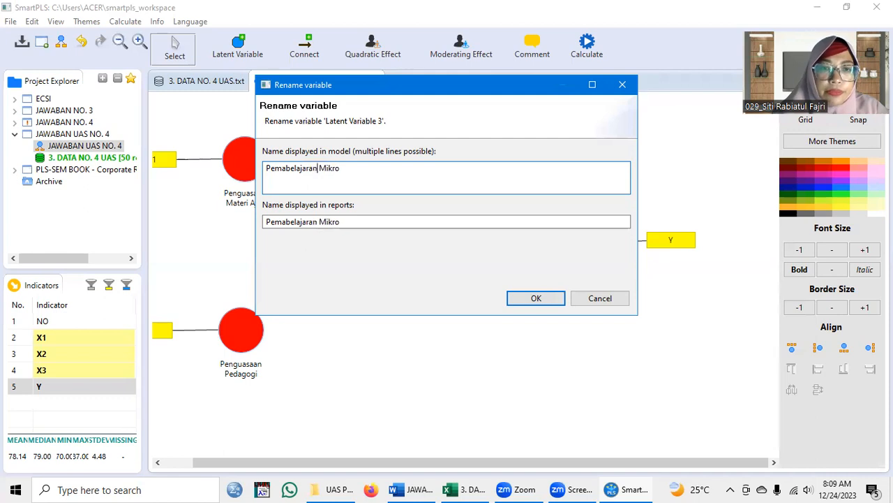
{"action": "left_click", "coordinate": [283, 170]}
{"action": "key", "text": "Delete"}
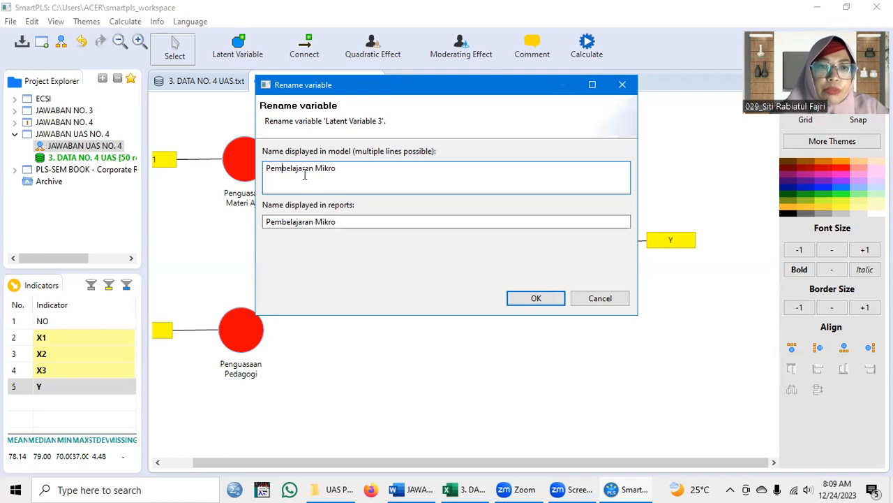
{"action": "left_click", "coordinate": [528, 302]}
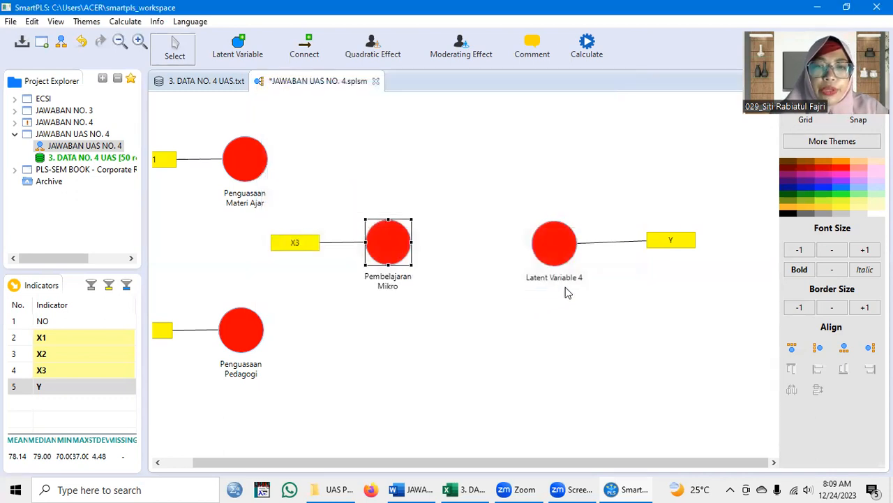
- Rename Latent Variable 4 as Kemampuan Praktek Mengajar and shift its Y indicator slightly so it sits level with the construct
{"action": "left_click", "coordinate": [544, 254]}
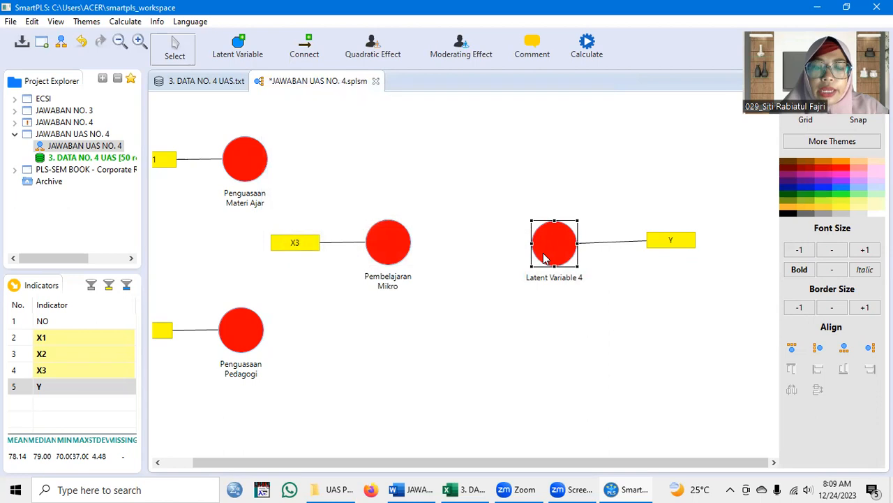
{"action": "right_click", "coordinate": [546, 257]}
{"action": "left_click", "coordinate": [588, 120]}
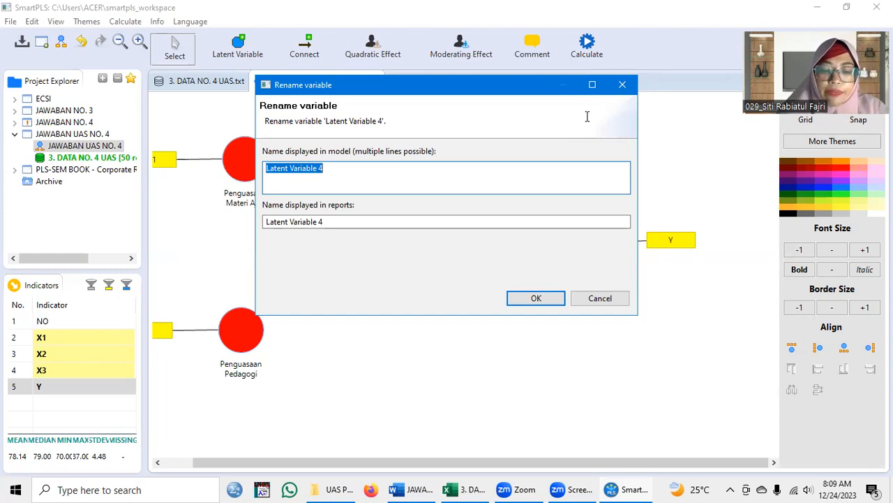
{"action": "type", "text": "Kemampuan ("}
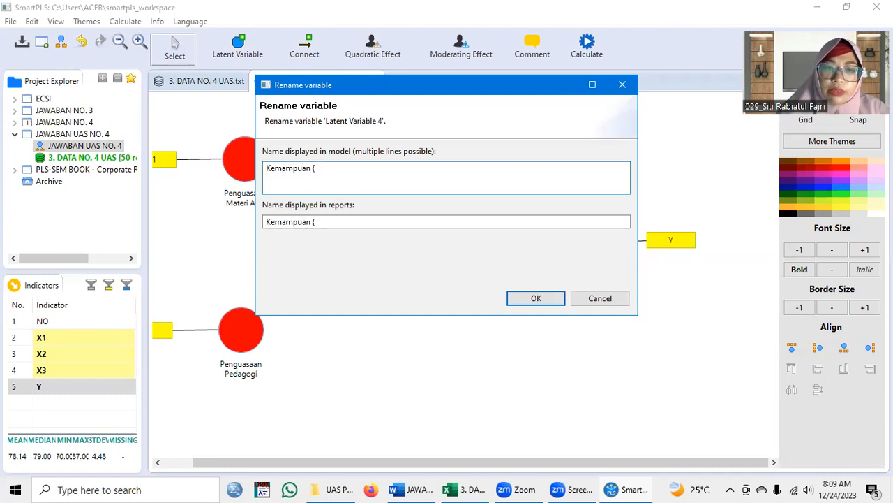
{"action": "key", "text": "BackSpace"}
{"action": "type", "text": "Pr"}
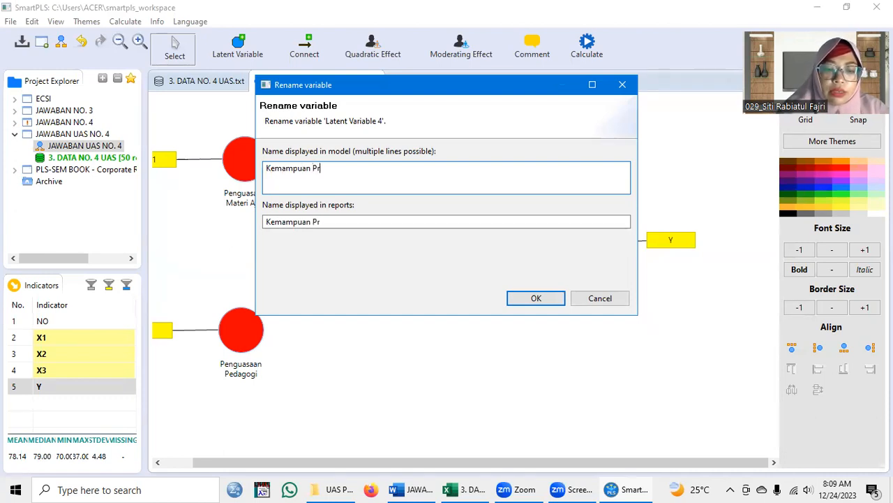
{"action": "type", "text": "aktek Mengajar"}
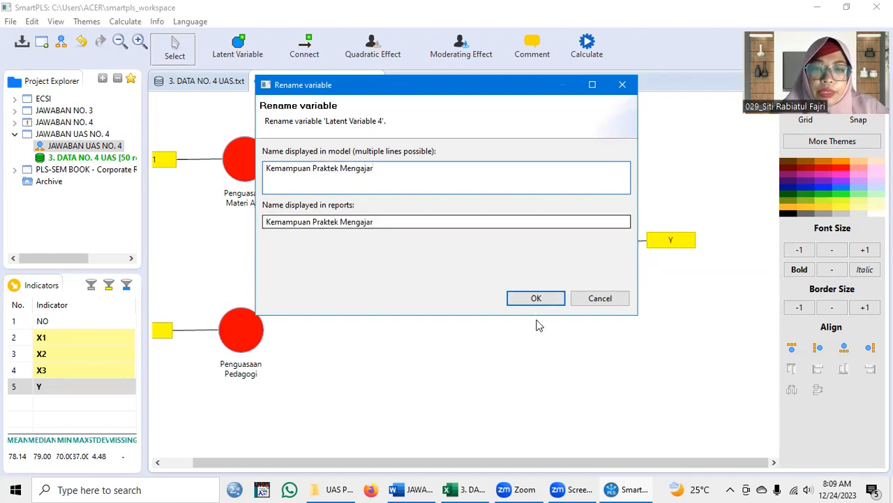
{"action": "left_click", "coordinate": [534, 299]}
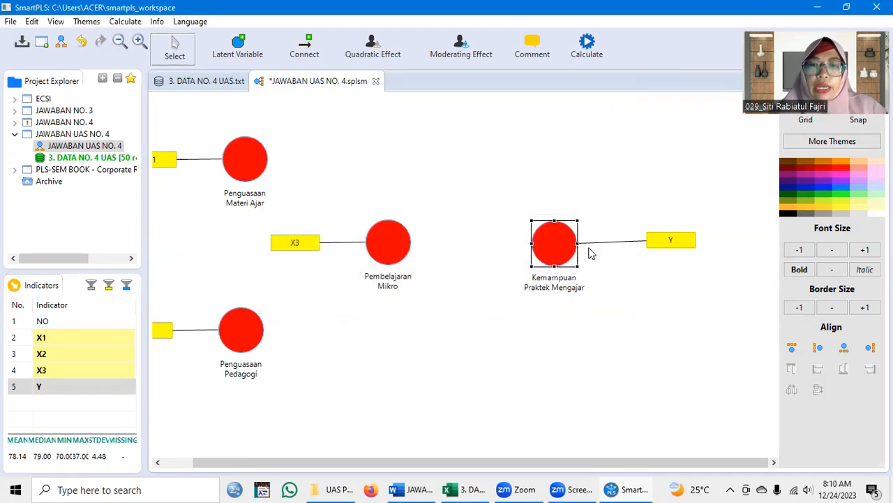
{"action": "left_click", "coordinate": [667, 242]}
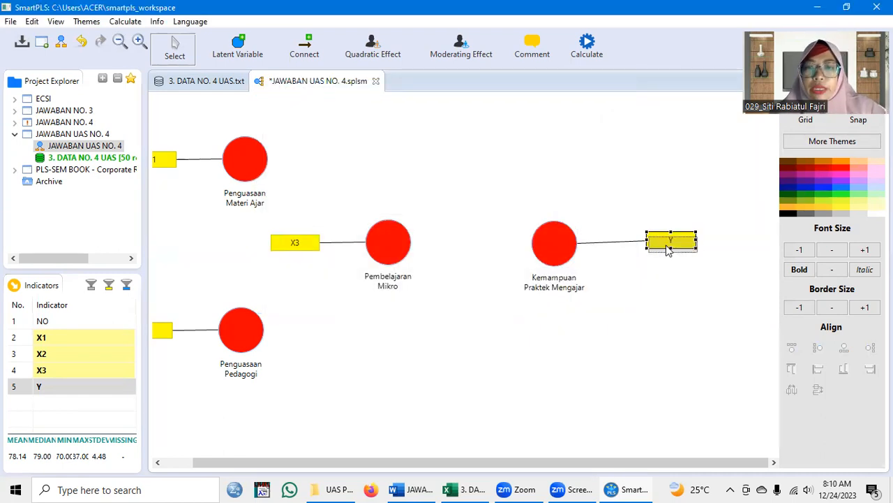
{"action": "left_click_drag", "start_coordinate": [665, 250], "coordinate": [658, 247]}
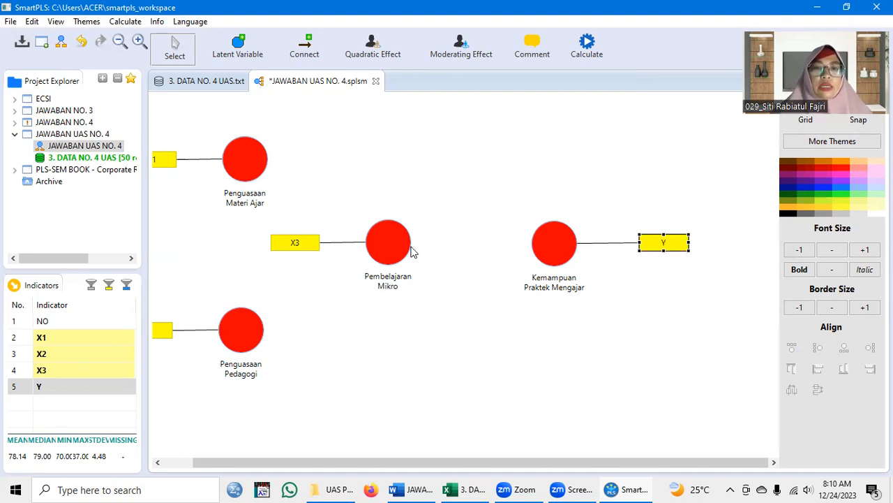
- Check the path diagram in Word, and in SmartPLS draw paths from Penguasaan Materi Ajar to Penguasaan Pedagogi, Pembelajaran Mikro and Kemampuan Praktek Mengajar
{"action": "left_click", "coordinate": [396, 489]}
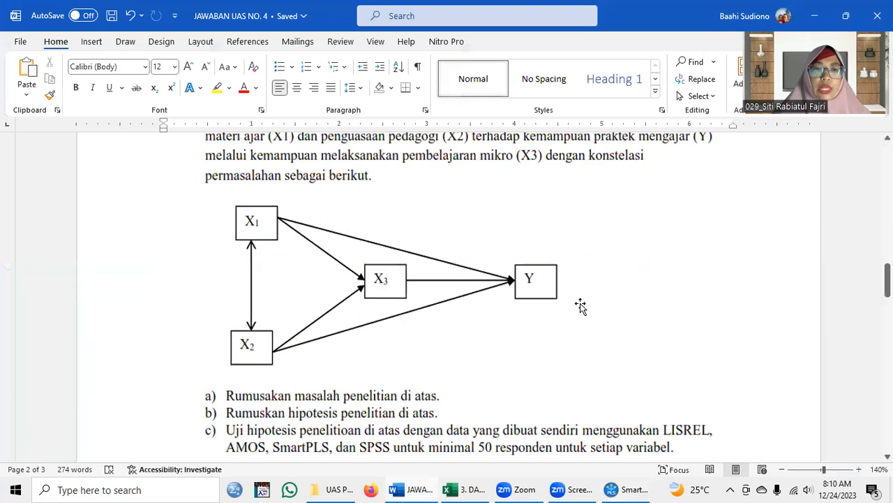
{"action": "left_click", "coordinate": [613, 489]}
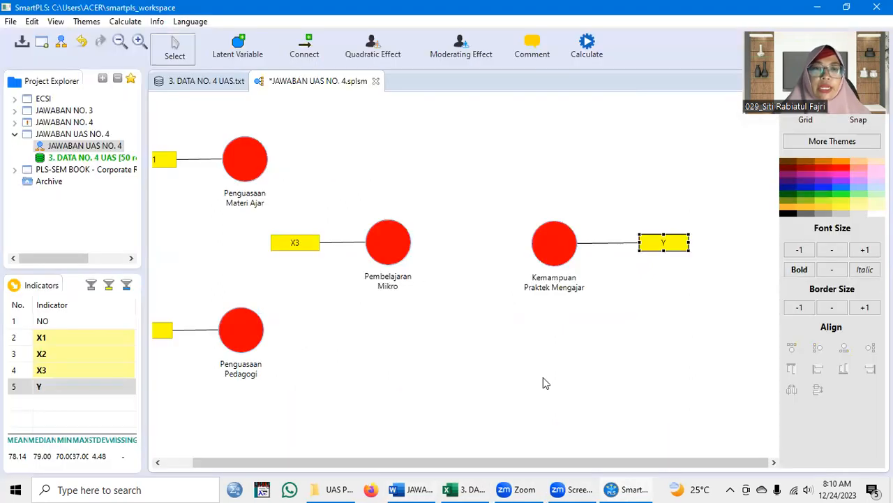
{"action": "left_click", "coordinate": [307, 50]}
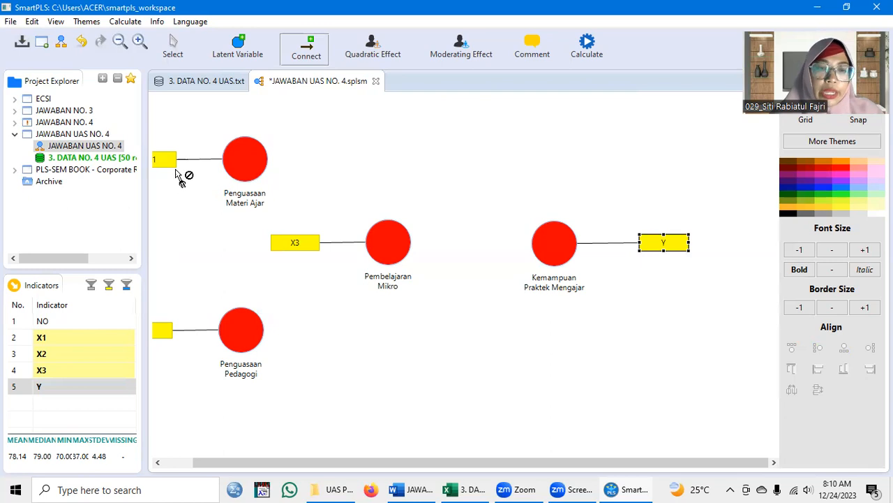
{"action": "left_click_drag", "start_coordinate": [244, 175], "coordinate": [244, 318]}
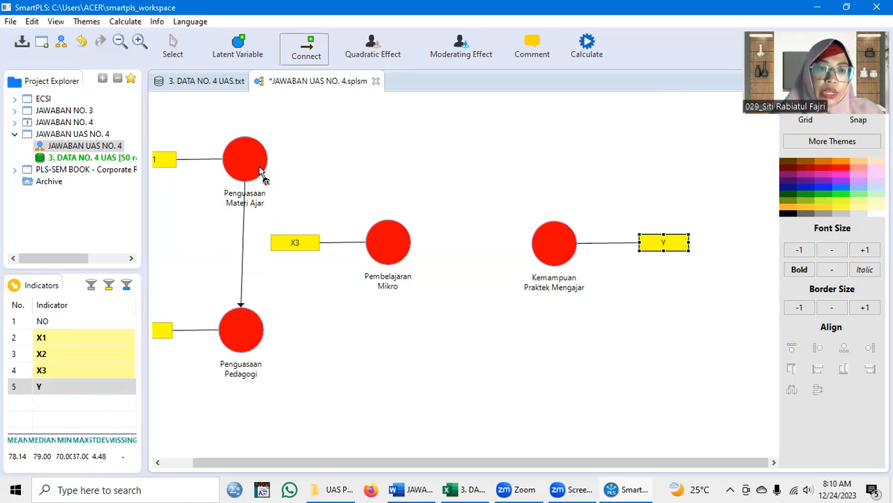
{"action": "left_click_drag", "start_coordinate": [289, 189], "coordinate": [382, 247]}
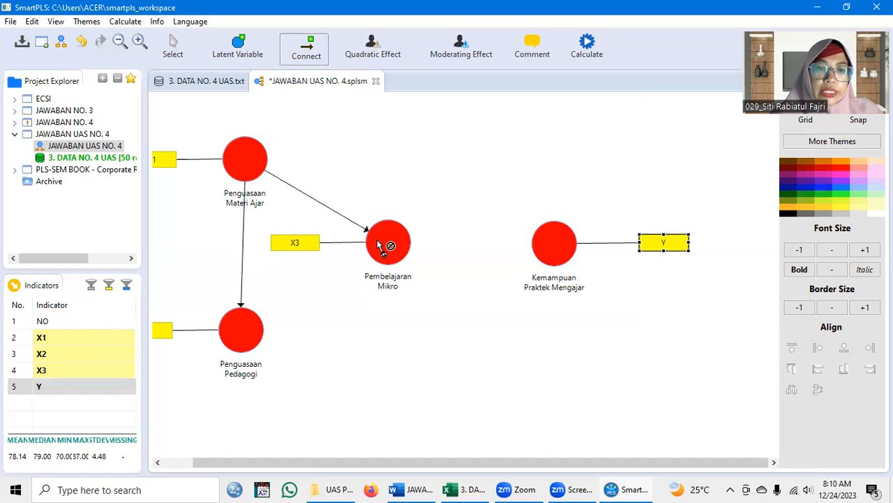
{"action": "left_click_drag", "start_coordinate": [255, 180], "coordinate": [551, 230]}
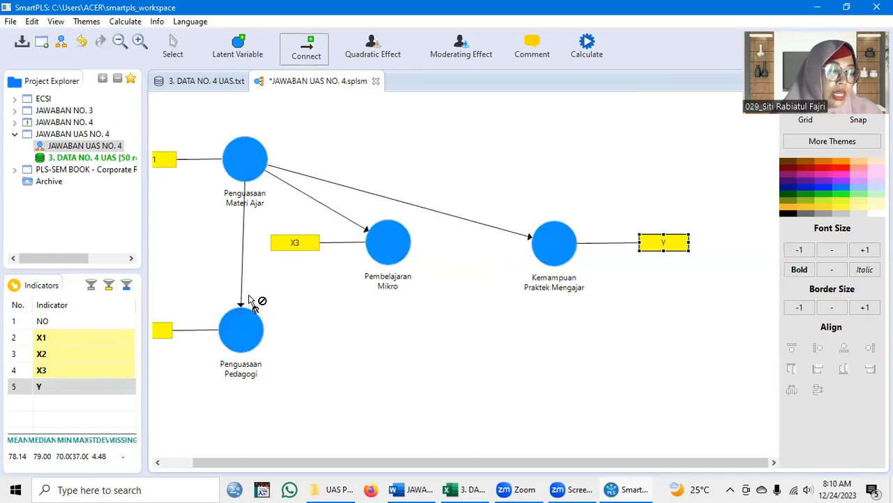
- Draw paths from Penguasaan Pedagogi to Pembelajaran Mikro and Kemampuan Praktek Mengajar, and from Pembelajaran Mikro to Kemampuan Praktek Mengajar, checking them against the Word diagram
{"action": "left_click_drag", "start_coordinate": [249, 328], "coordinate": [396, 254]}
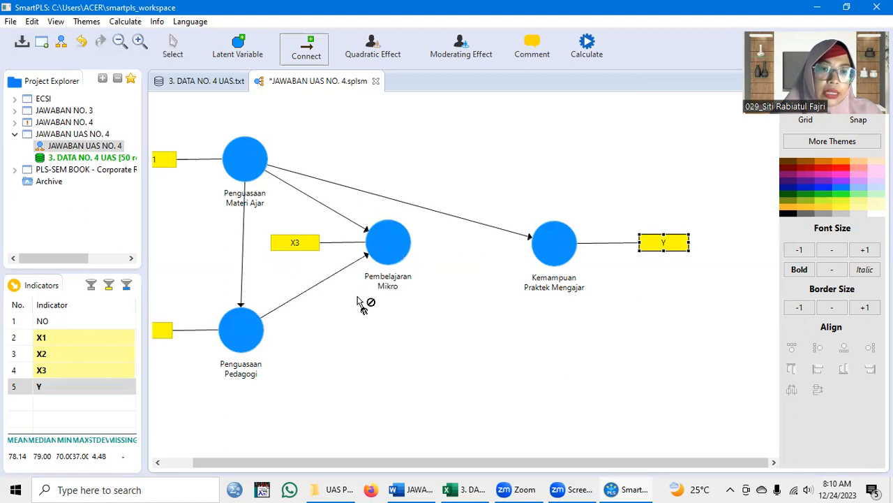
{"action": "left_click_drag", "start_coordinate": [255, 337], "coordinate": [553, 245]}
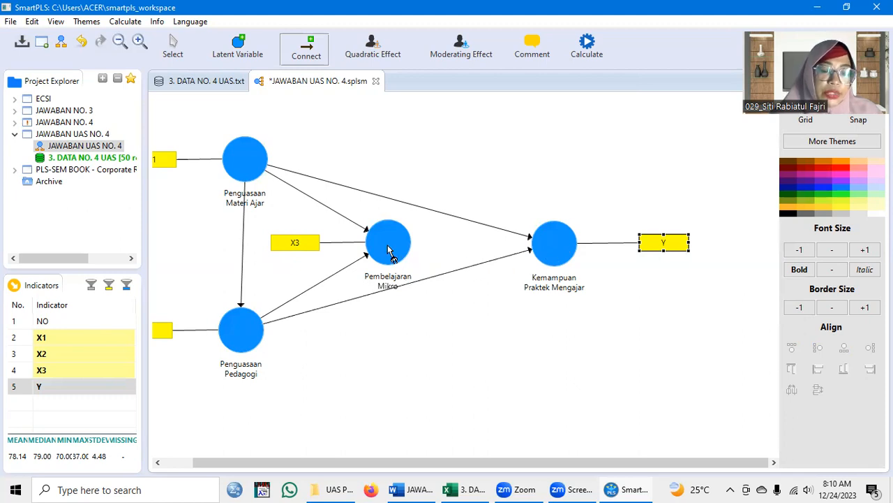
{"action": "left_click_drag", "start_coordinate": [389, 250], "coordinate": [544, 246]}
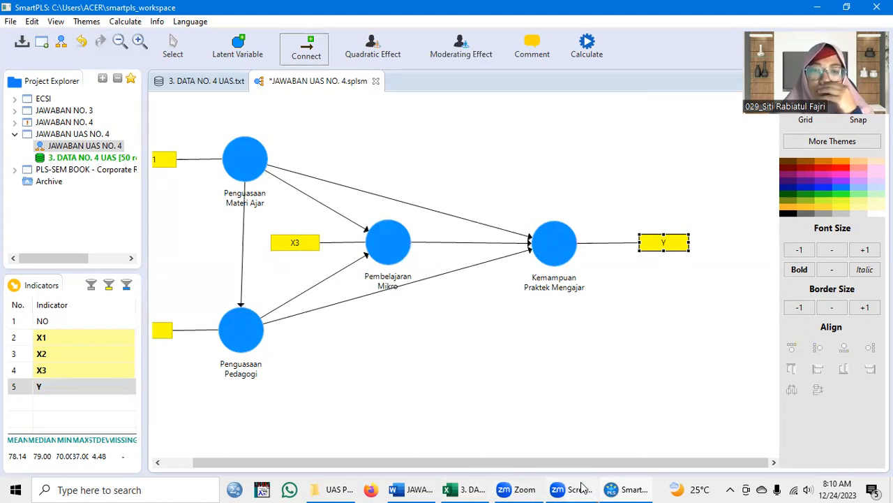
{"action": "left_click", "coordinate": [413, 489]}
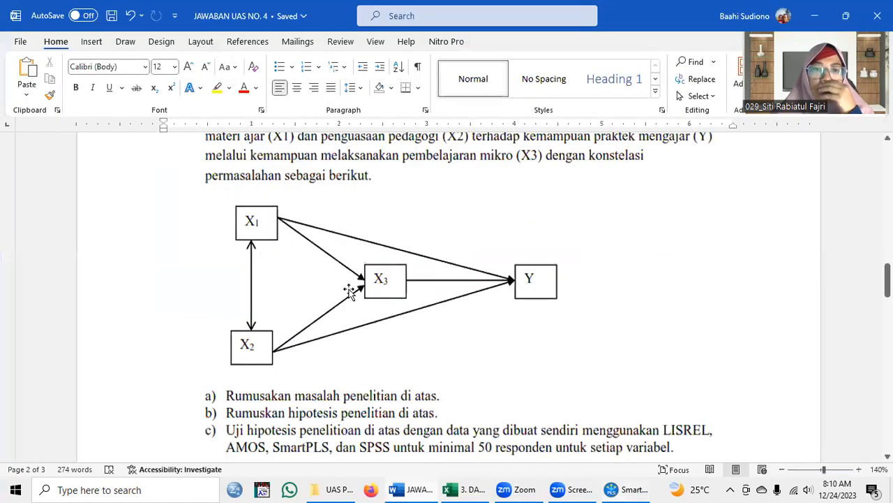
{"action": "left_click", "coordinate": [632, 490]}
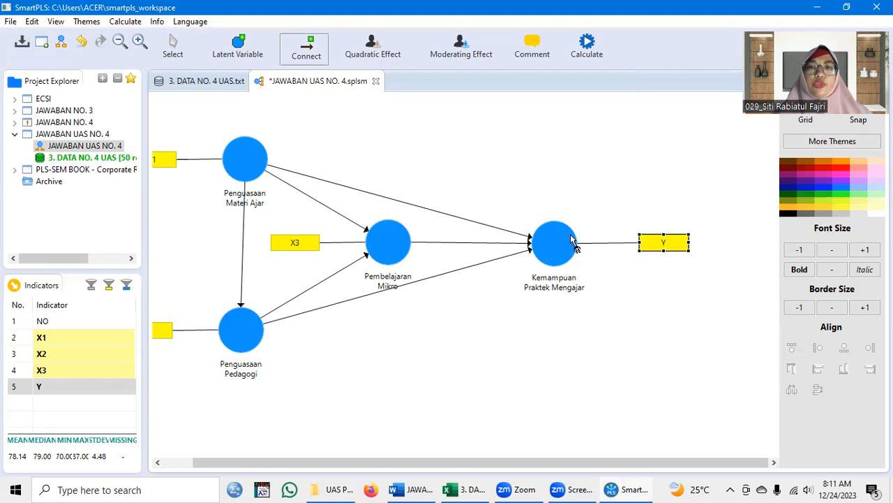
{"action": "left_click_drag", "start_coordinate": [571, 241], "coordinate": [615, 203]}
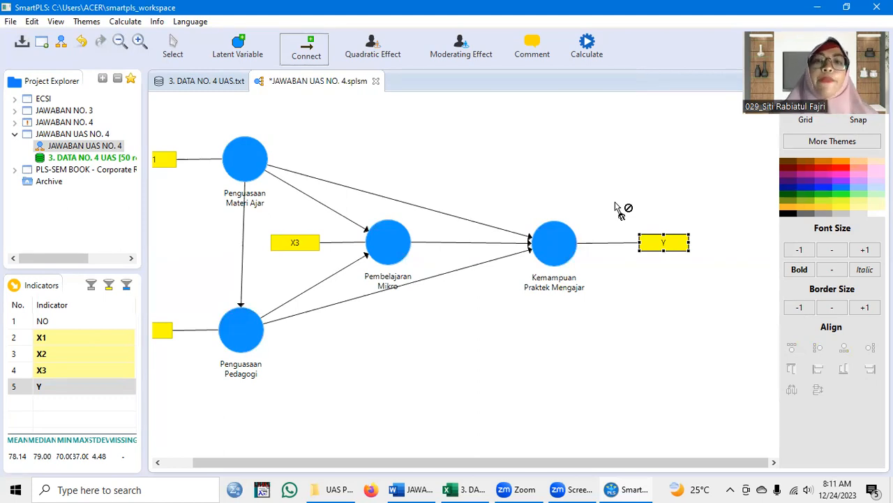
- Run the PLS Algorithm on the path model with the default settings and open the full report
{"action": "left_click", "coordinate": [590, 43]}
{"action": "left_click", "coordinate": [590, 43]}
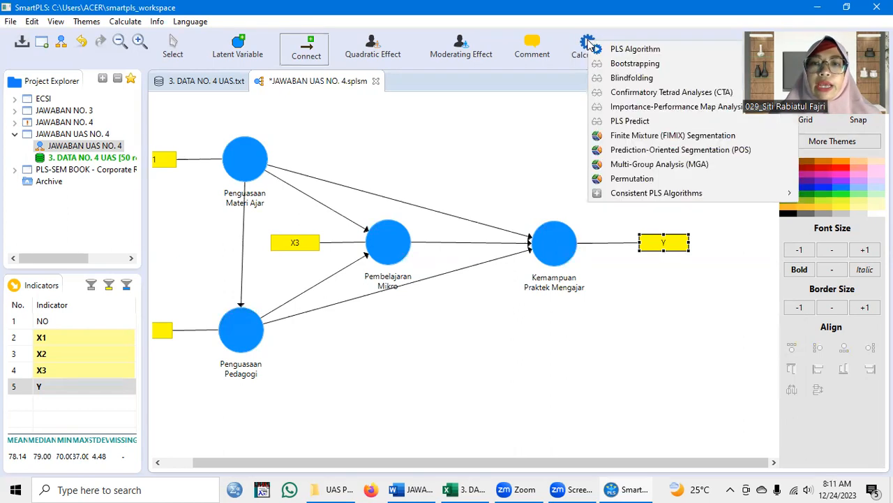
{"action": "left_click", "coordinate": [626, 51]}
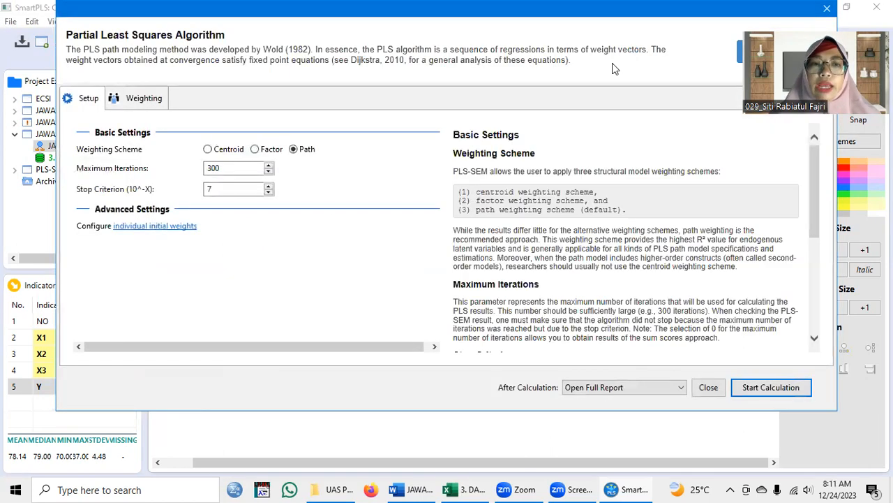
{"action": "left_click", "coordinate": [769, 388]}
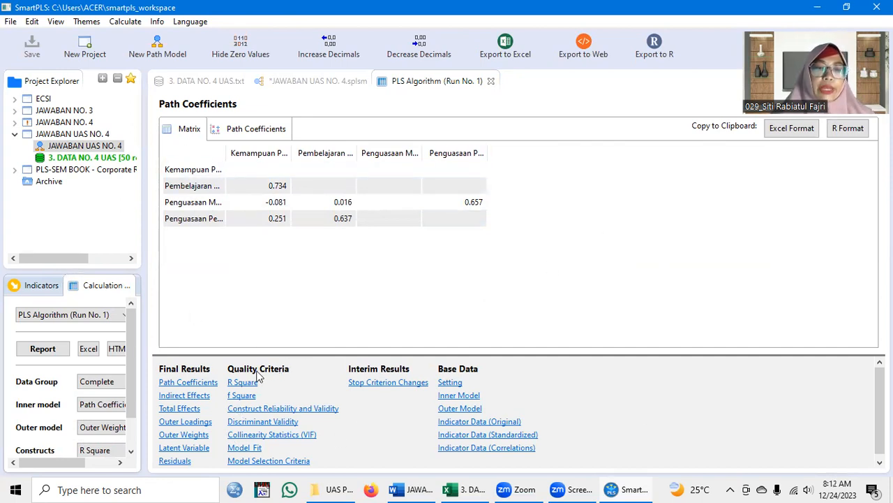
- Examine the path coefficients matrix and compare it with the coefficients shown on the path model diagram
{"action": "left_click", "coordinate": [189, 383]}
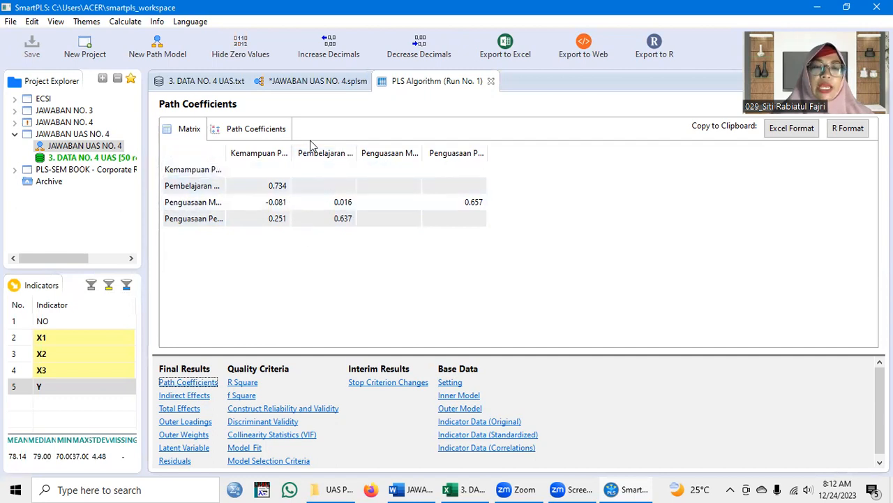
{"action": "left_click", "coordinate": [317, 82]}
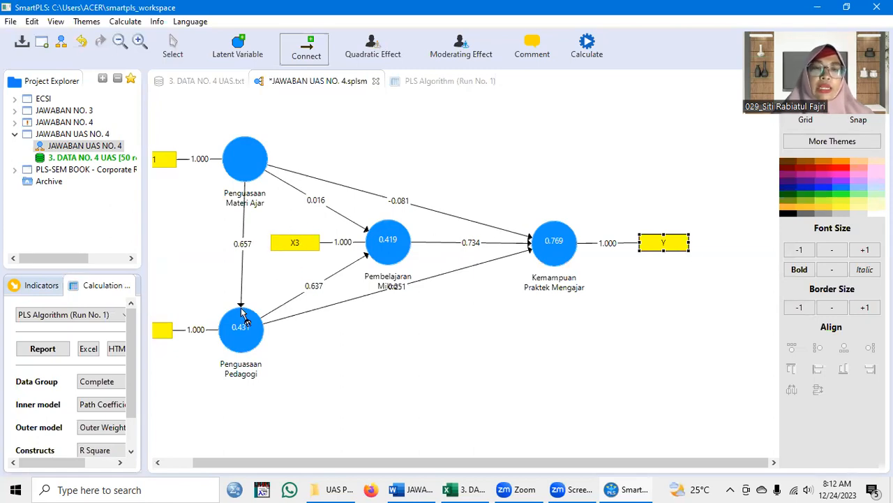
{"action": "left_click", "coordinate": [428, 82]}
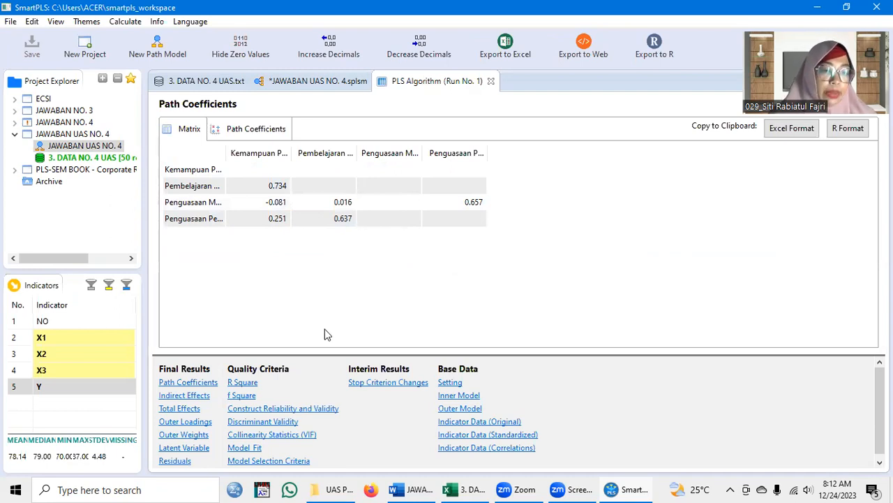
- Examine the Outer Loadings matrix, widening its columns so the four construct names are fully readable
{"action": "left_click", "coordinate": [185, 422]}
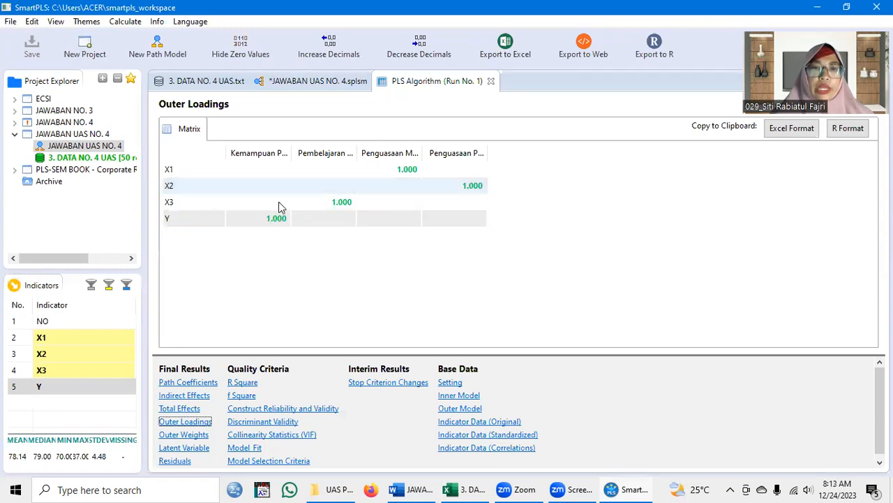
{"action": "left_click_drag", "start_coordinate": [291, 149], "coordinate": [356, 152]}
{"action": "mouse_move", "coordinate": [418, 153]}
{"action": "left_mouse_down"}
{"action": "mouse_move", "coordinate": [492, 148]}
{"action": "mouse_move", "coordinate": [433, 149]}
{"action": "left_mouse_up"}
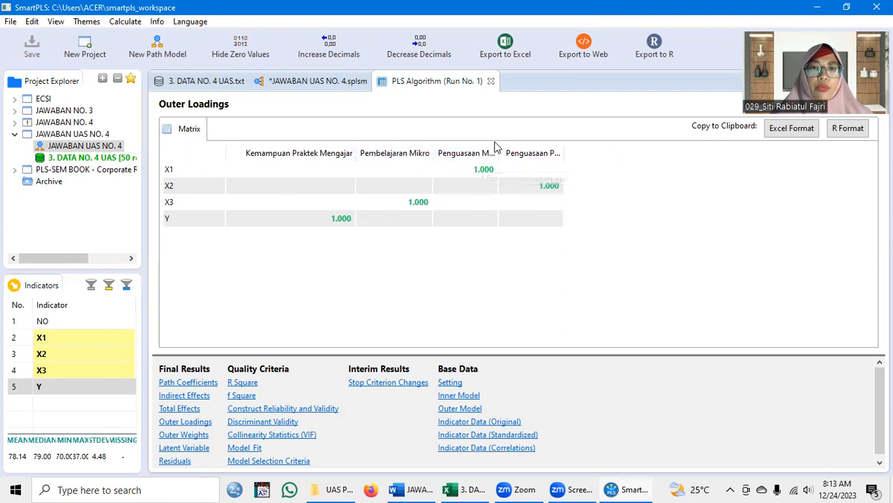
{"action": "left_click_drag", "start_coordinate": [498, 145], "coordinate": [565, 145]}
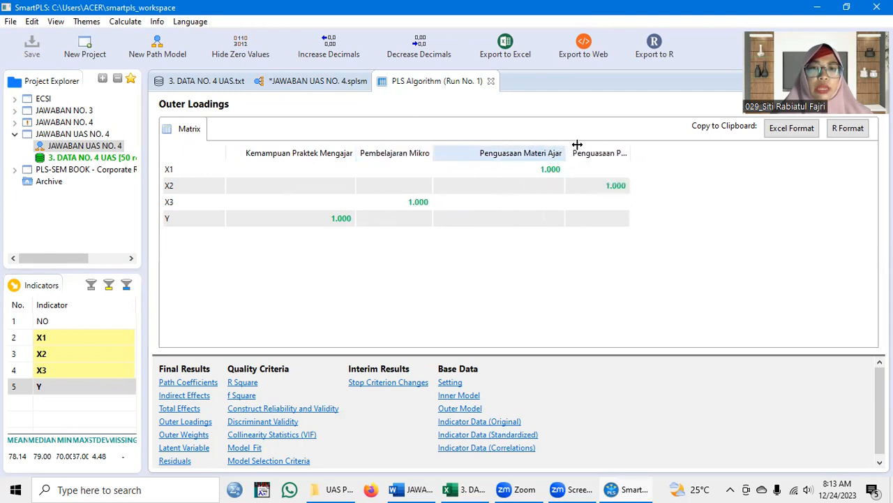
{"action": "left_click_drag", "start_coordinate": [628, 146], "coordinate": [674, 175]}
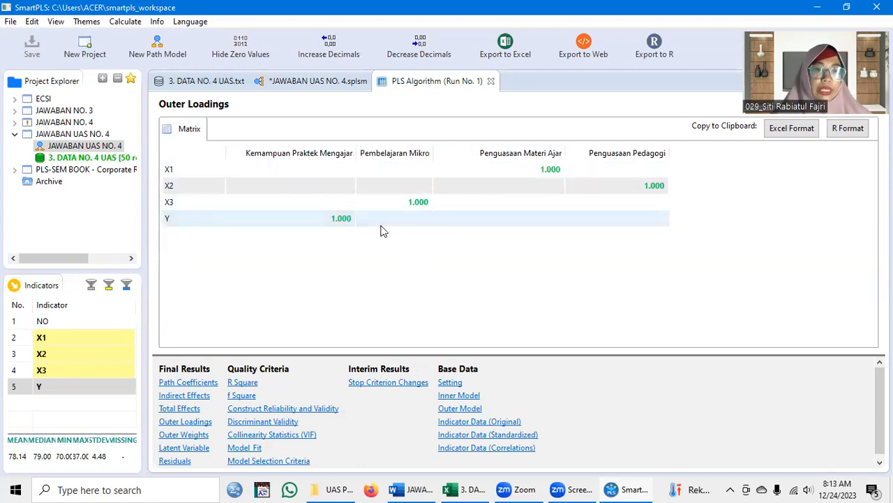
- Examine the Construct Reliability and Validity matrix, widening the Cronbach's Alpha and Average Variance Extracted (AVE) columns
{"action": "left_click", "coordinate": [262, 411]}
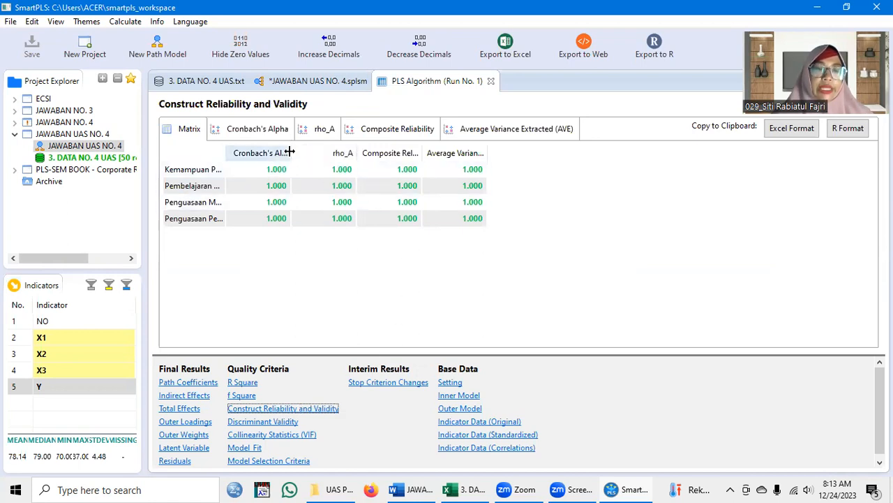
{"action": "left_click_drag", "start_coordinate": [286, 148], "coordinate": [346, 148]}
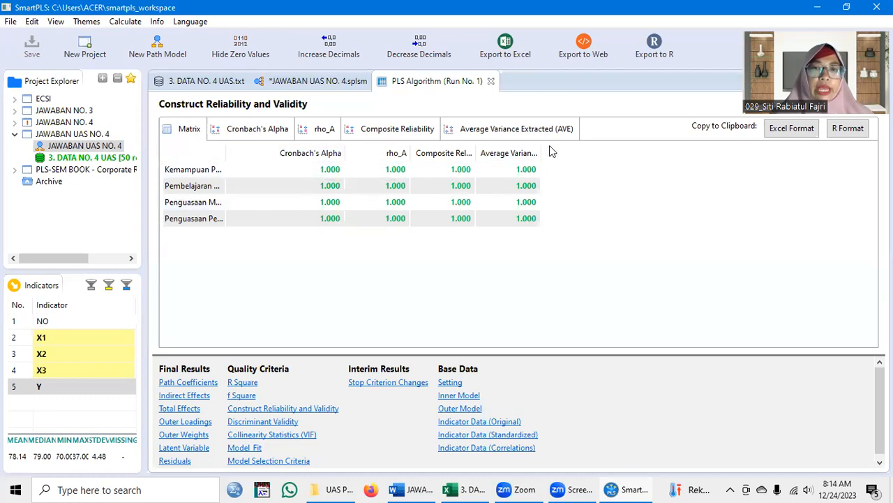
{"action": "left_click_drag", "start_coordinate": [539, 152], "coordinate": [613, 150]}
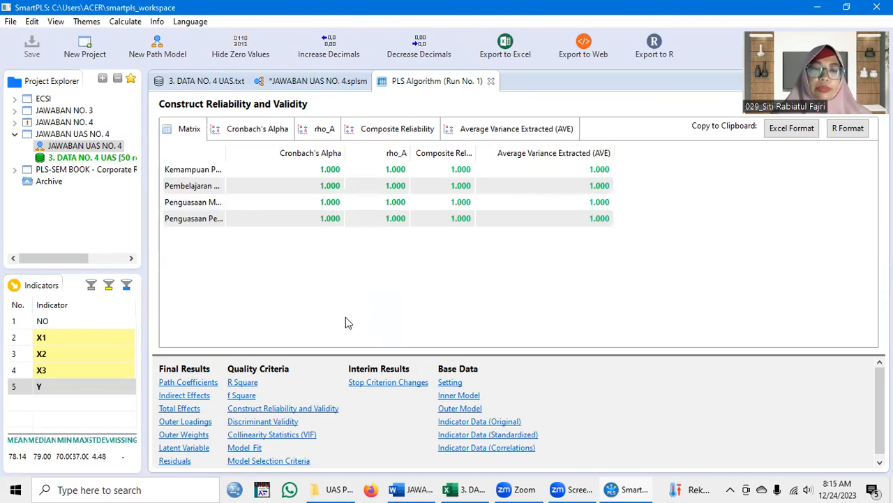
- Examine the Fornell-Larcker discriminant validity matrix and the R Square results of the PLS Algorithm report
{"action": "left_click", "coordinate": [269, 422]}
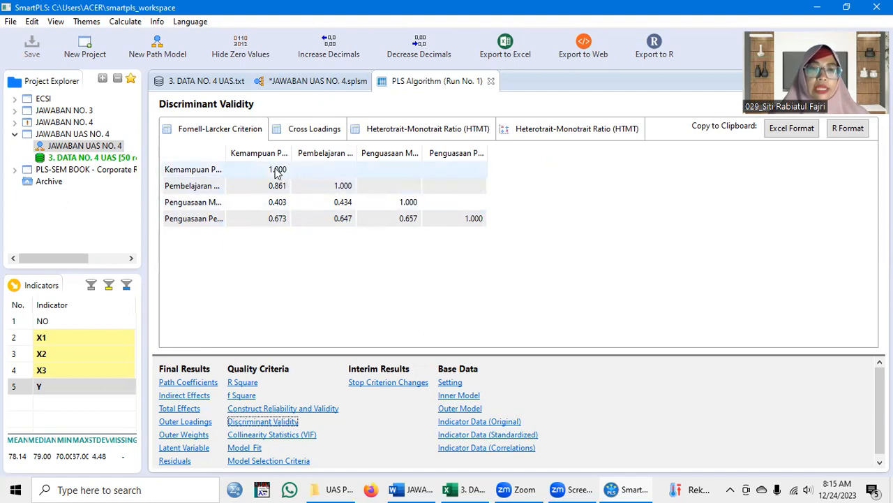
{"action": "left_click", "coordinate": [342, 190]}
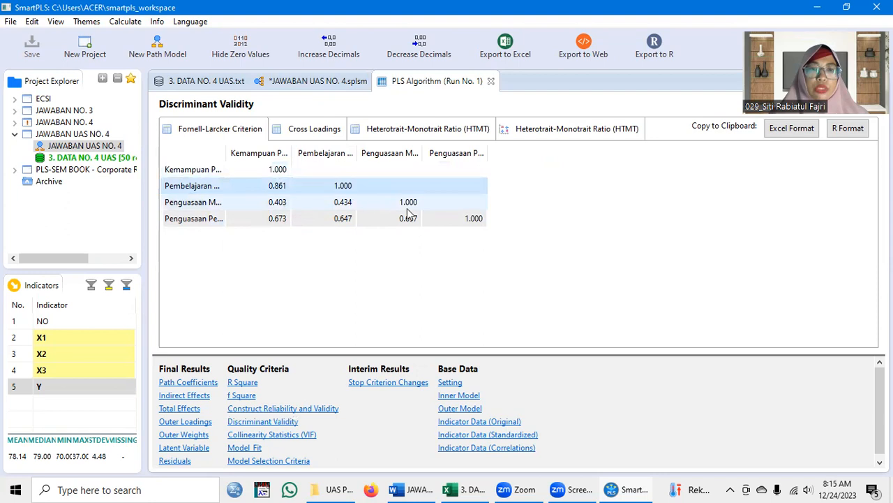
{"action": "left_click", "coordinate": [474, 220]}
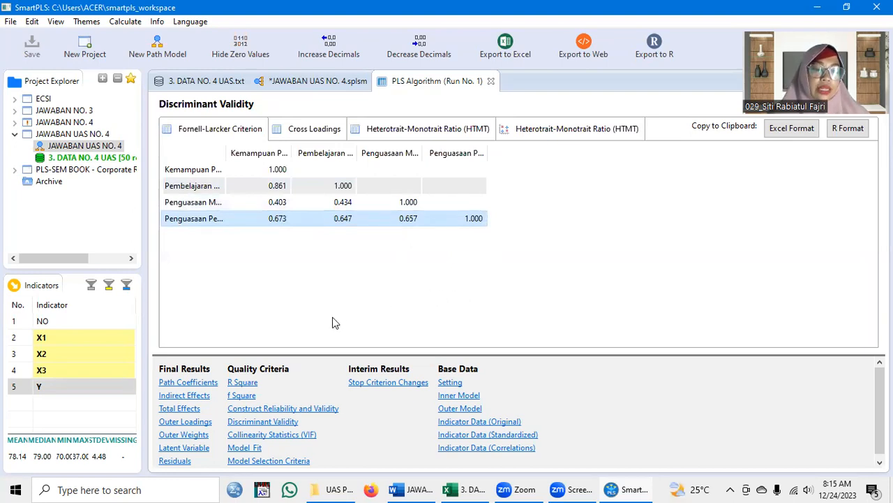
{"action": "left_click", "coordinate": [245, 384]}
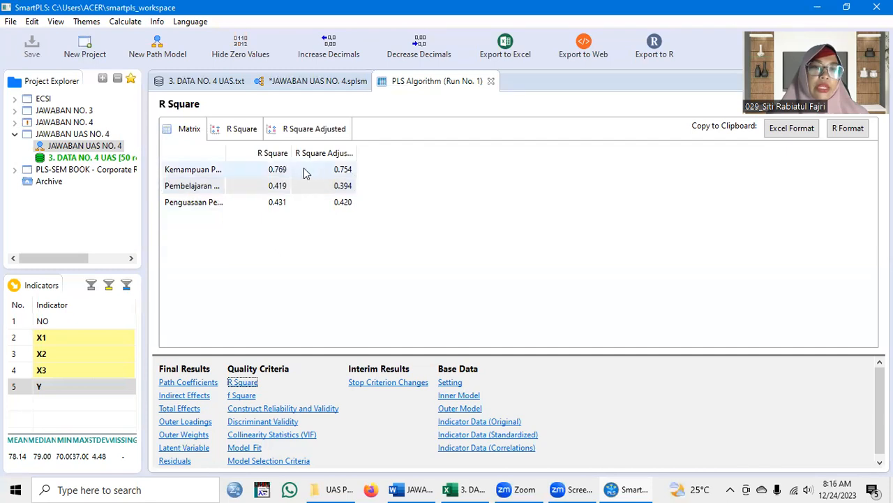
{"action": "left_click_drag", "start_coordinate": [292, 153], "coordinate": [314, 153]}
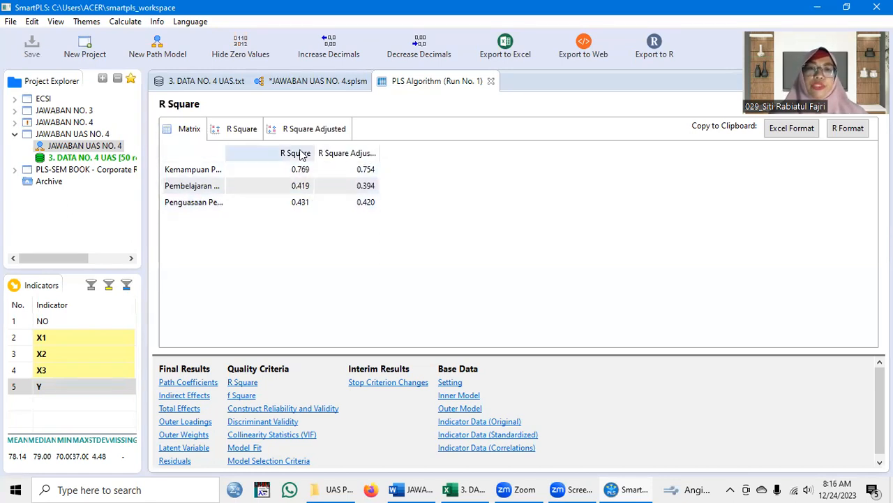
- Run Basic Bootstrapping on the path model with 500 subsamples, two-tailed at 0.05, and widen the path-name column of its Path Coefficients table
{"action": "left_click", "coordinate": [215, 85]}
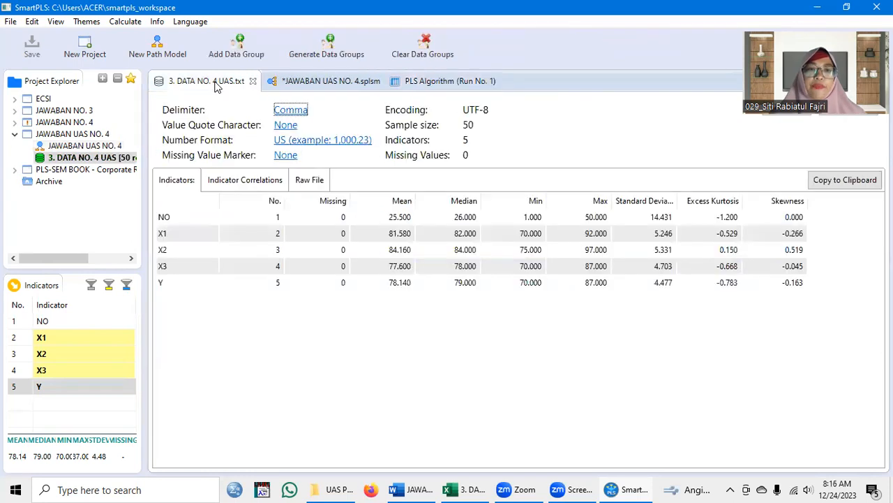
{"action": "left_click", "coordinate": [311, 81]}
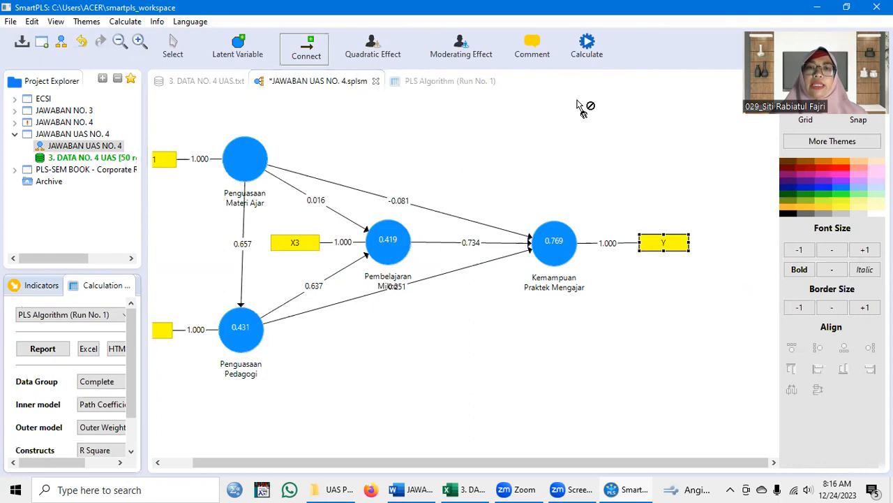
{"action": "left_click", "coordinate": [588, 44]}
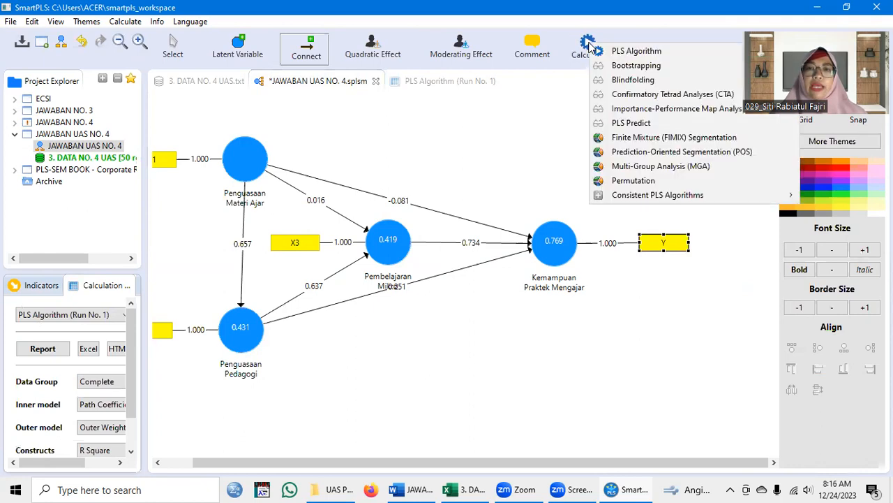
{"action": "left_click", "coordinate": [620, 66]}
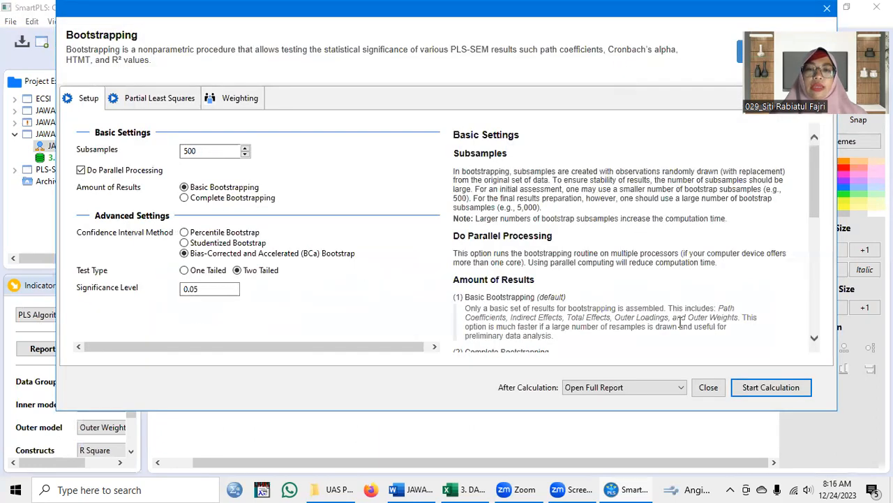
{"action": "left_click", "coordinate": [761, 391]}
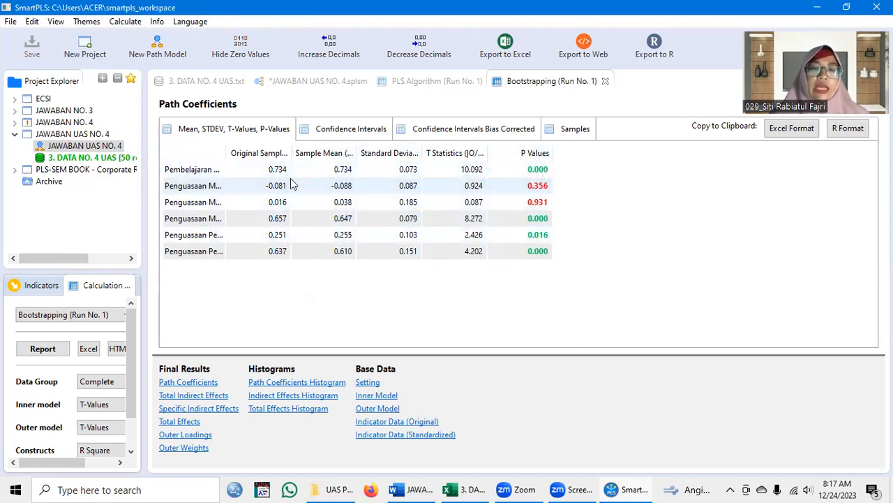
{"action": "left_click_drag", "start_coordinate": [220, 145], "coordinate": [387, 148]}
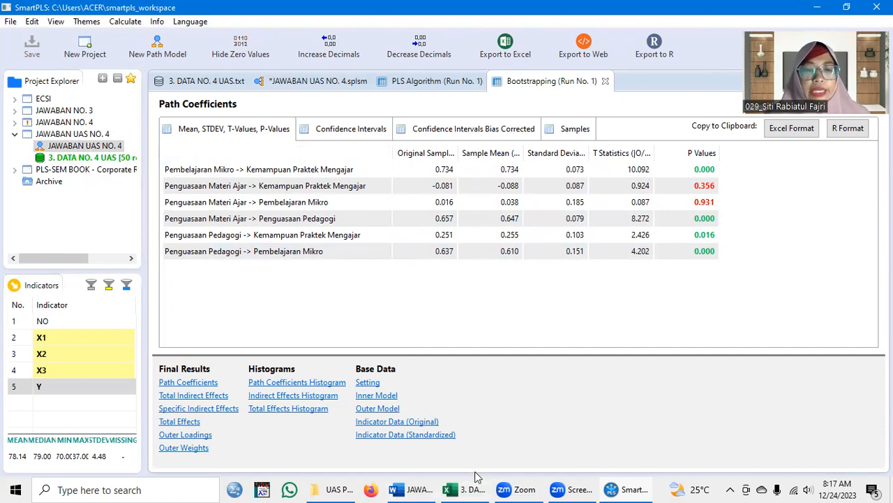
- Arrange the SmartPLS bootstrapping results and the Word document with the question's path diagram side by side
{"action": "mouse_move", "coordinate": [433, 484]}
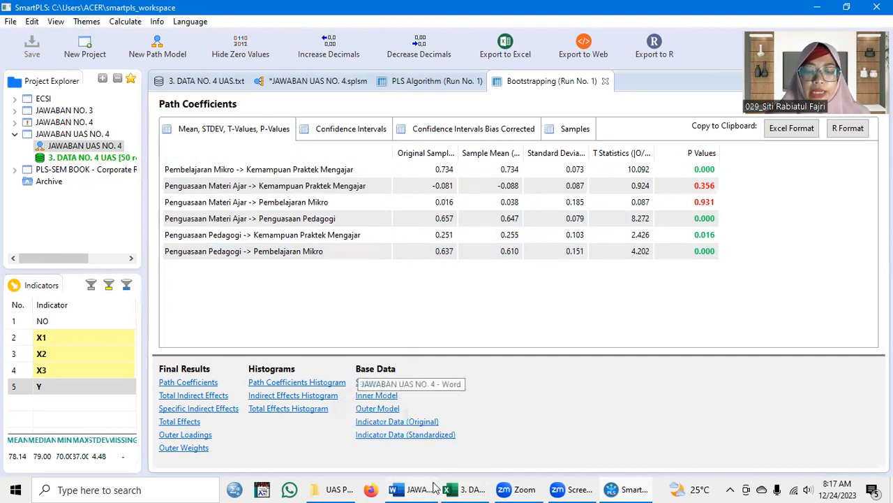
{"action": "key", "text": "super+Left"}
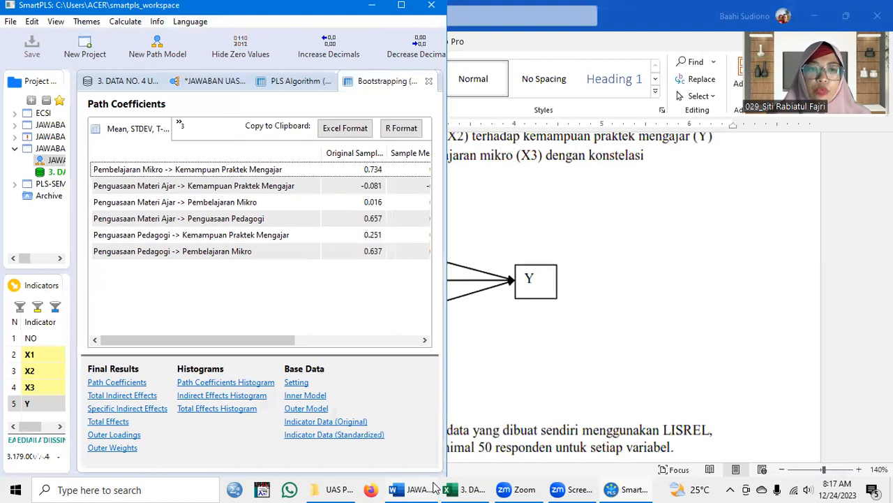
{"action": "left_click", "coordinate": [663, 320]}
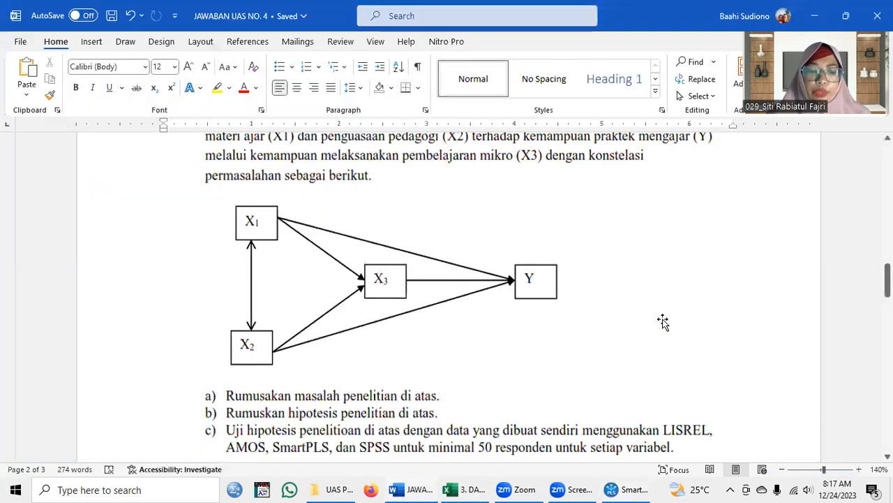
{"action": "key", "text": "super+Right"}
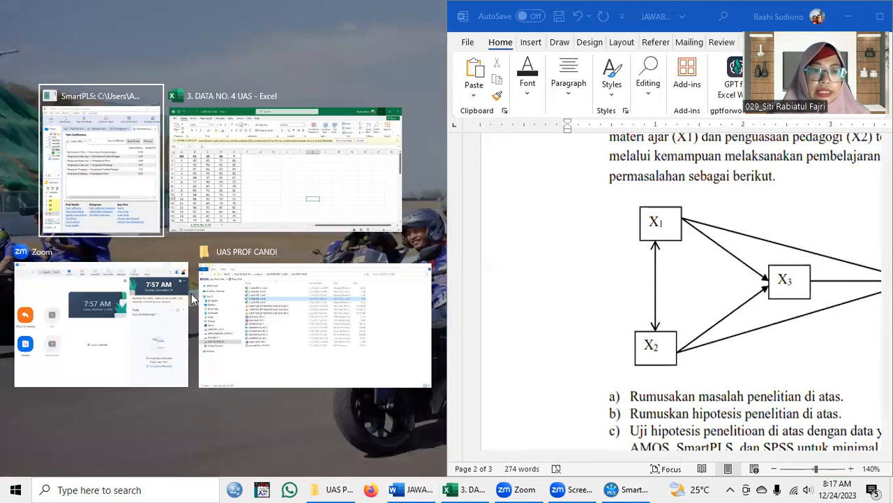
{"action": "left_click", "coordinate": [128, 183]}
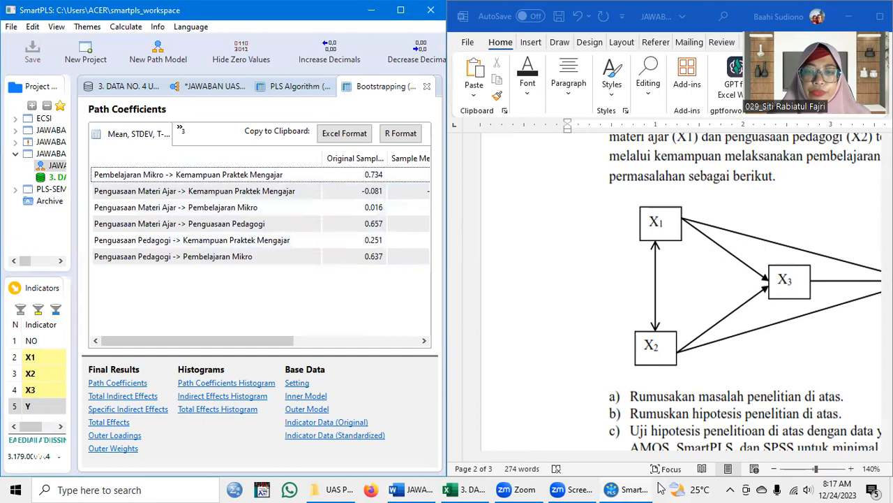
- Reduce the Word document's zoom to 100% and bring the Rumusan Hipotesis section into view
{"action": "left_click", "coordinate": [774, 469]}
{"action": "left_click", "coordinate": [774, 469]}
{"action": "left_click", "coordinate": [774, 469]}
{"action": "left_click", "coordinate": [774, 469]}
{"action": "scroll", "coordinate": [622, 303], "scroll_direction": "up", "scroll_amount": 3}
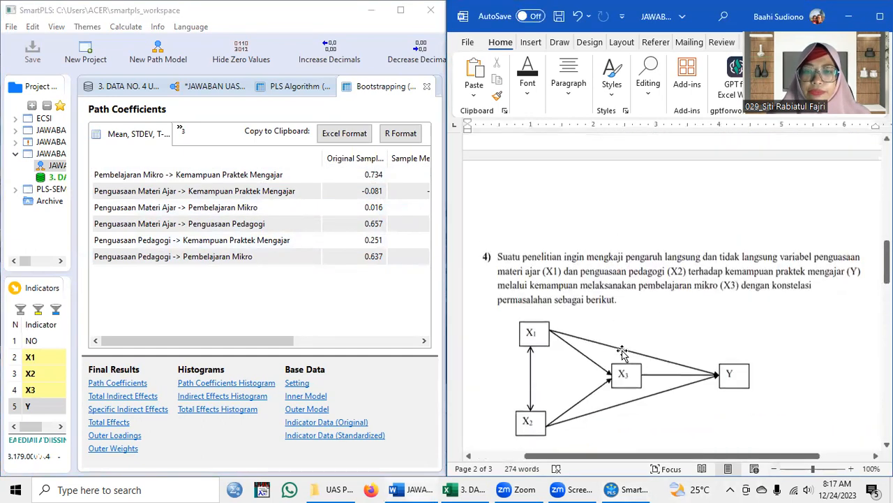
{"action": "scroll", "coordinate": [625, 351], "scroll_direction": "down", "scroll_amount": 5}
{"action": "scroll", "coordinate": [625, 352], "scroll_direction": "down", "scroll_amount": 12}
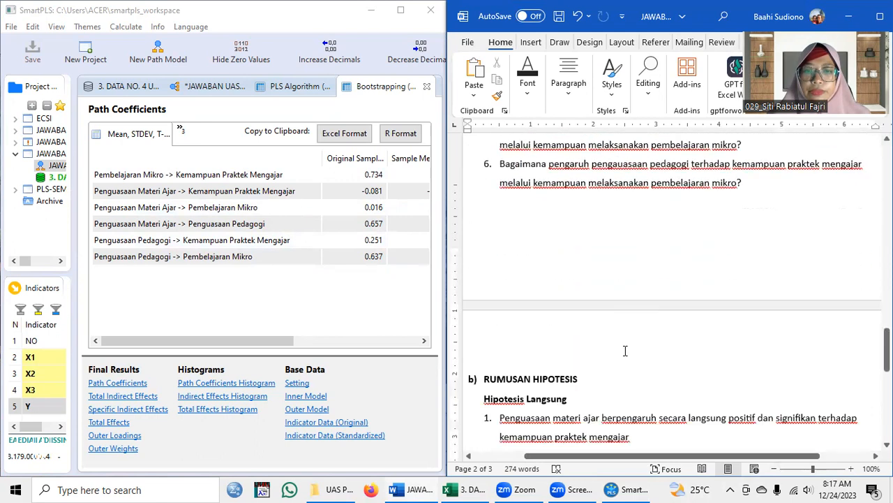
{"action": "scroll", "coordinate": [625, 351], "scroll_direction": "up", "scroll_amount": 1}
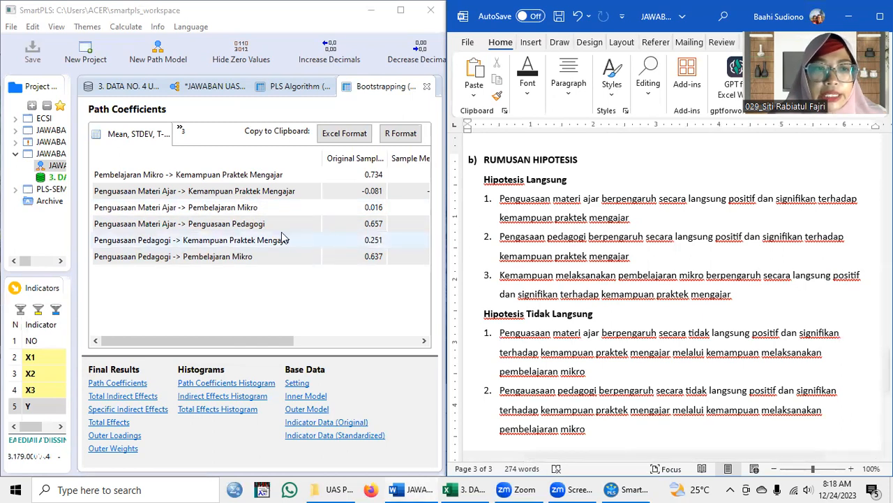
- Examine the coefficients, T statistics and P values of the Penguasaan Materi Ajar, Penguasaan Pedagogi and Pembelajaran Mikro paths to Kemampuan Praktek Mengajar
{"action": "left_click", "coordinate": [148, 196]}
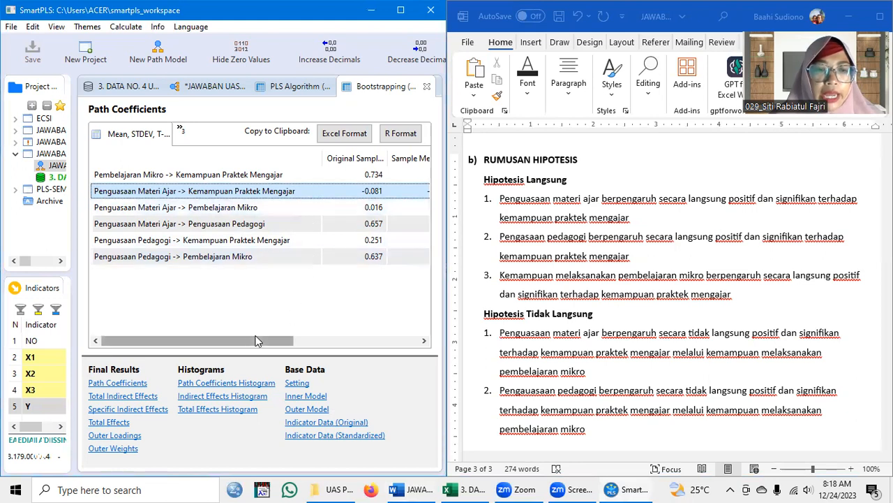
{"action": "left_click_drag", "start_coordinate": [250, 340], "coordinate": [422, 311]}
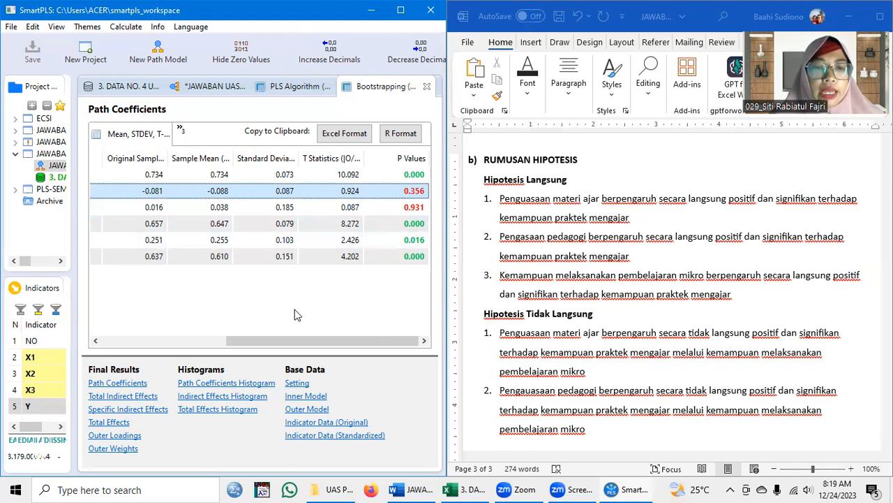
{"action": "left_click_drag", "start_coordinate": [284, 341], "coordinate": [279, 325]}
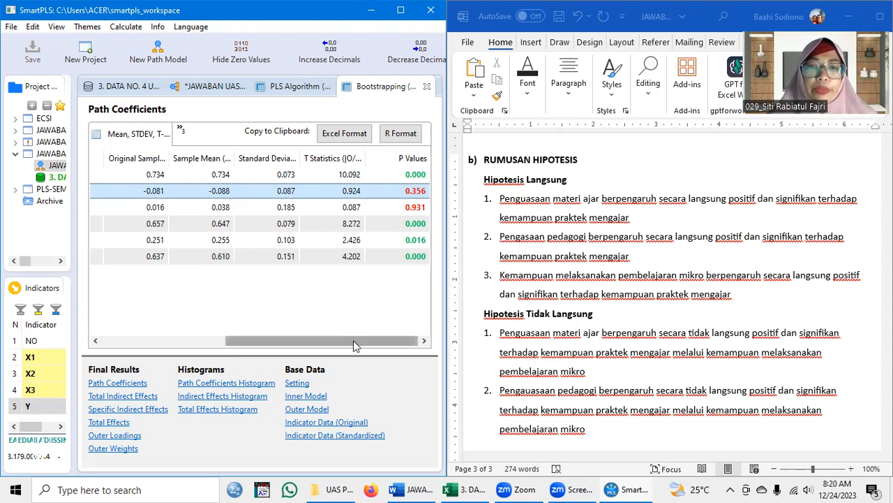
{"action": "left_click_drag", "start_coordinate": [354, 339], "coordinate": [188, 333]}
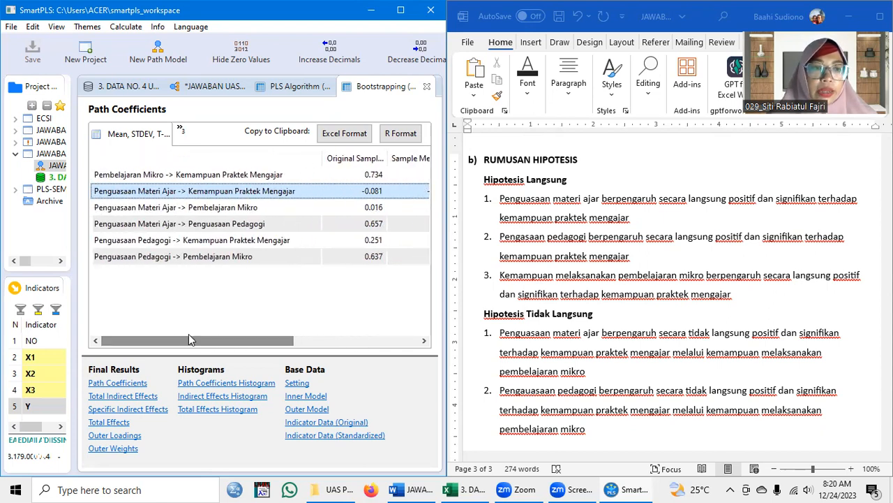
{"action": "left_click", "coordinate": [158, 244]}
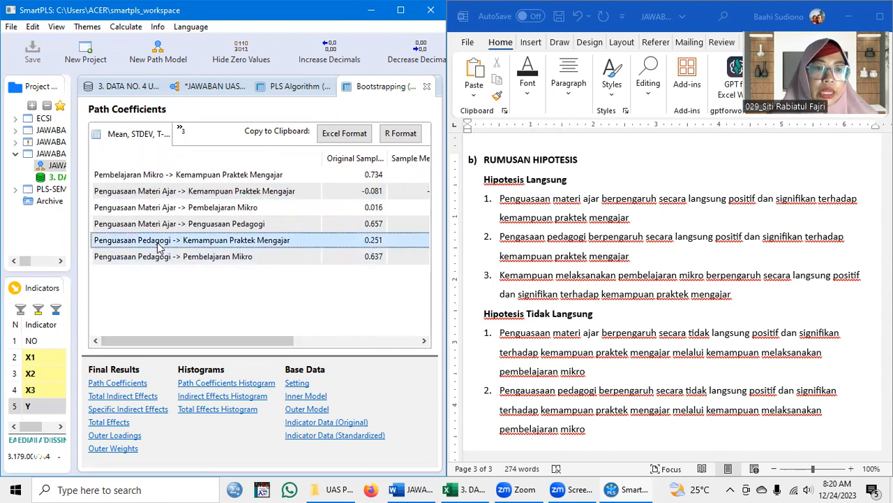
{"action": "left_click_drag", "start_coordinate": [250, 343], "coordinate": [382, 330]}
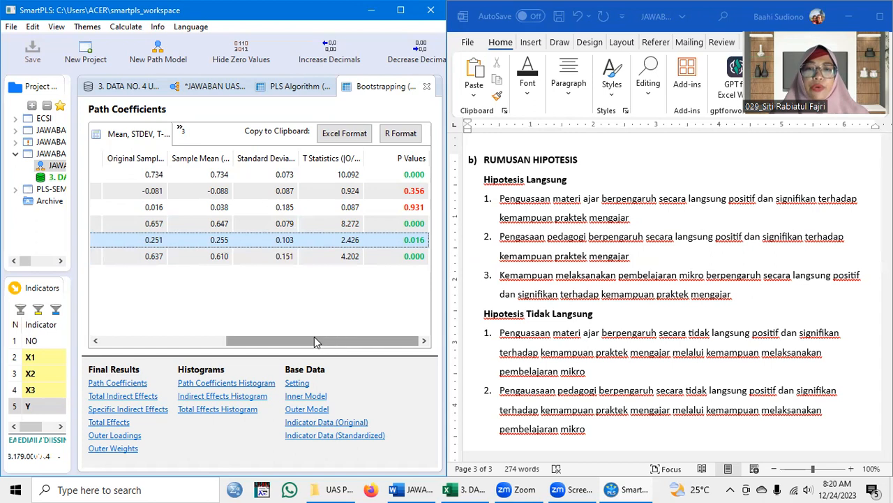
{"action": "left_click_drag", "start_coordinate": [322, 343], "coordinate": [173, 326]}
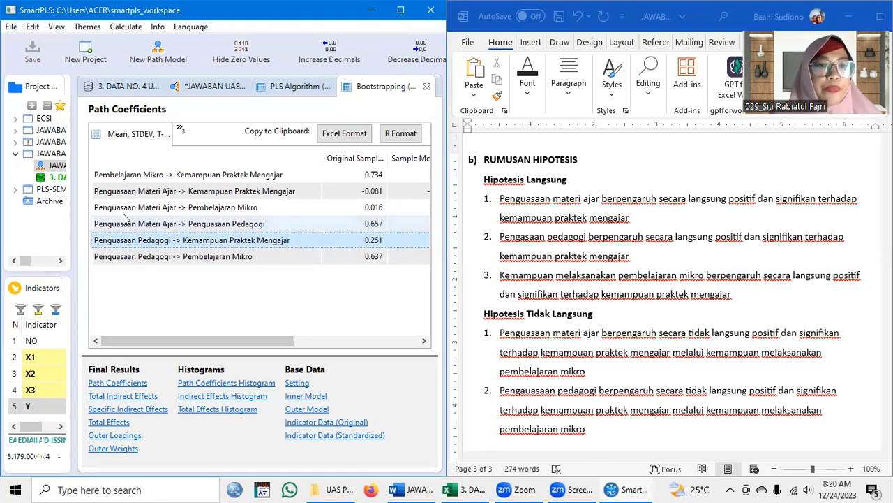
{"action": "left_click", "coordinate": [122, 179]}
{"action": "left_click_drag", "start_coordinate": [172, 342], "coordinate": [297, 337]}
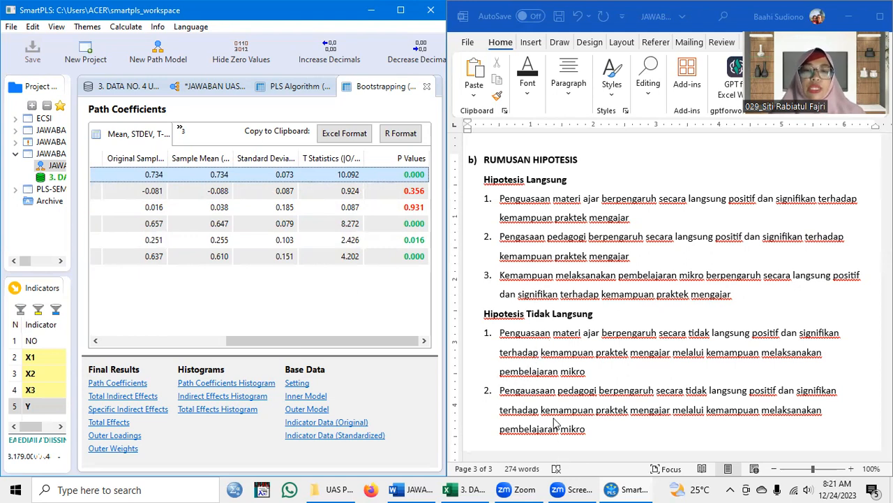
- Check the two Hipotesis Tidak Langsung against the Penguasaan Materi Ajar -> Pembelajaran Mikro and Penguasaan Pedagogi -> Kemampuan Praktek Mengajar rows
{"action": "scroll", "coordinate": [561, 335], "scroll_direction": "down", "scroll_amount": 2}
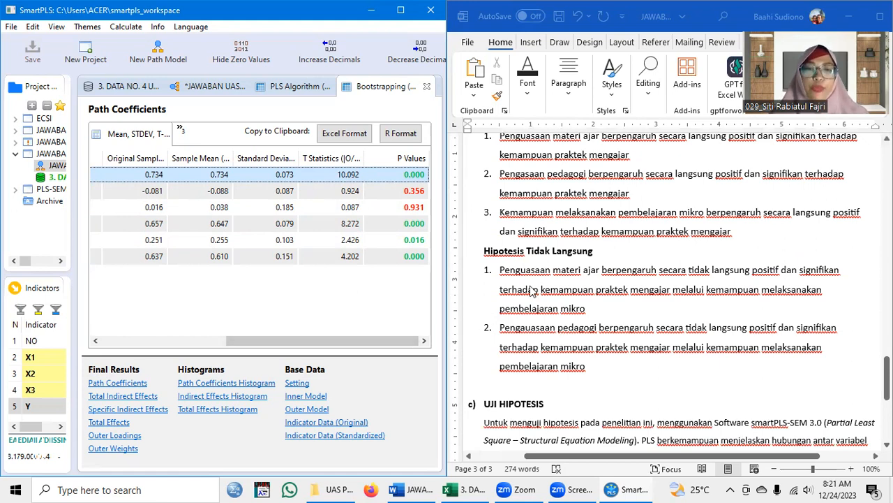
{"action": "left_click_drag", "start_coordinate": [280, 342], "coordinate": [138, 347]}
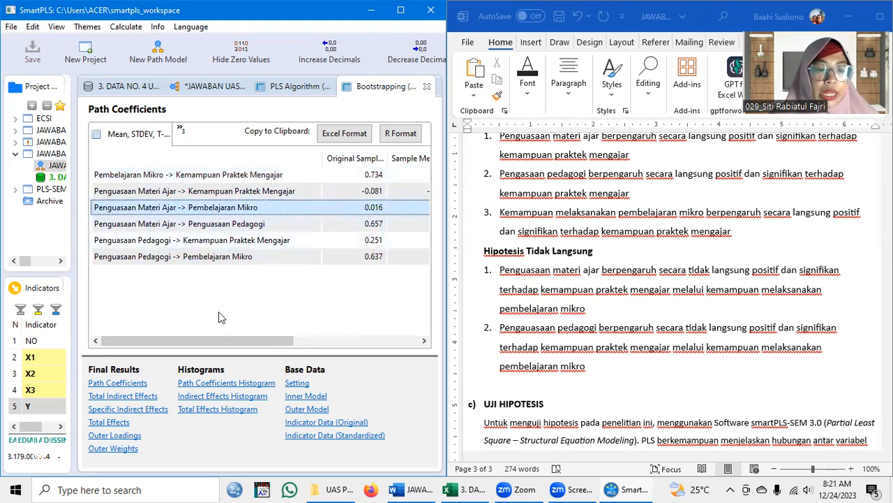
{"action": "left_click_drag", "start_coordinate": [209, 343], "coordinate": [344, 337]}
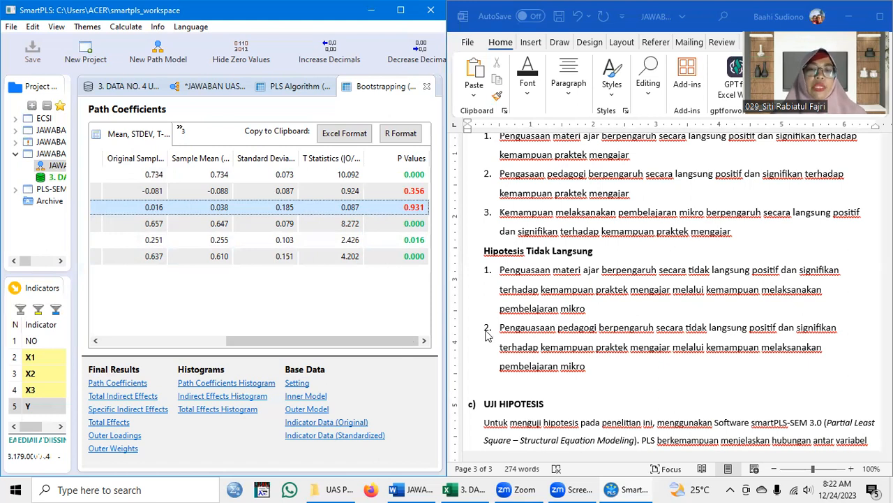
{"action": "left_click_drag", "start_coordinate": [384, 340], "coordinate": [215, 349]}
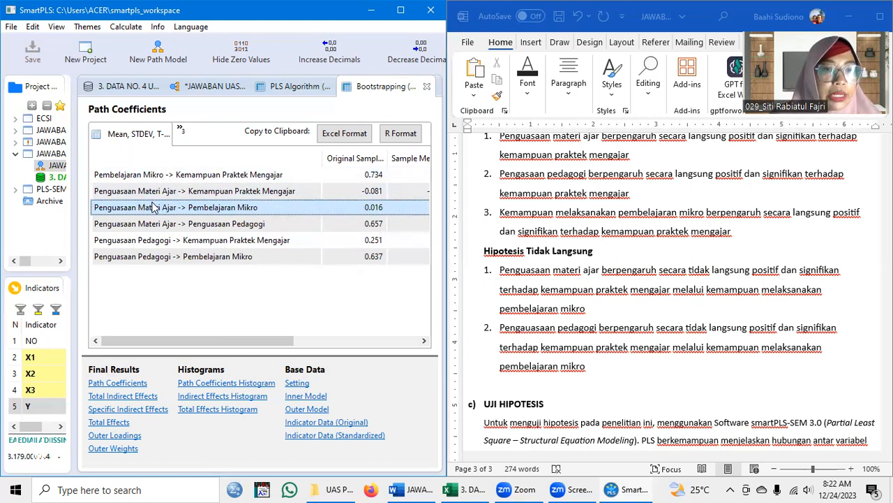
{"action": "left_click", "coordinate": [148, 242]}
{"action": "left_click_drag", "start_coordinate": [197, 339], "coordinate": [372, 337]}
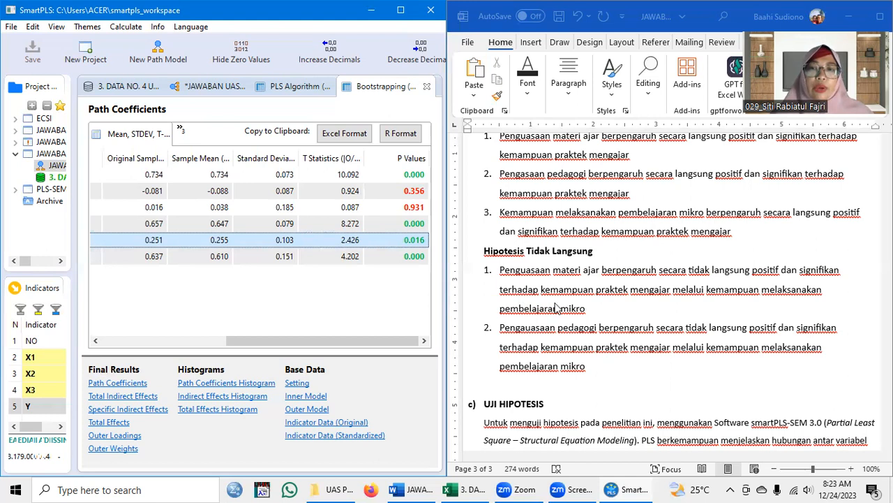
- Return to question 4 and its X1, X2, X3 and Y path diagram in the Word document
{"action": "scroll", "coordinate": [558, 304], "scroll_direction": "down", "scroll_amount": 2}
{"action": "scroll", "coordinate": [560, 307], "scroll_direction": "up", "scroll_amount": 6}
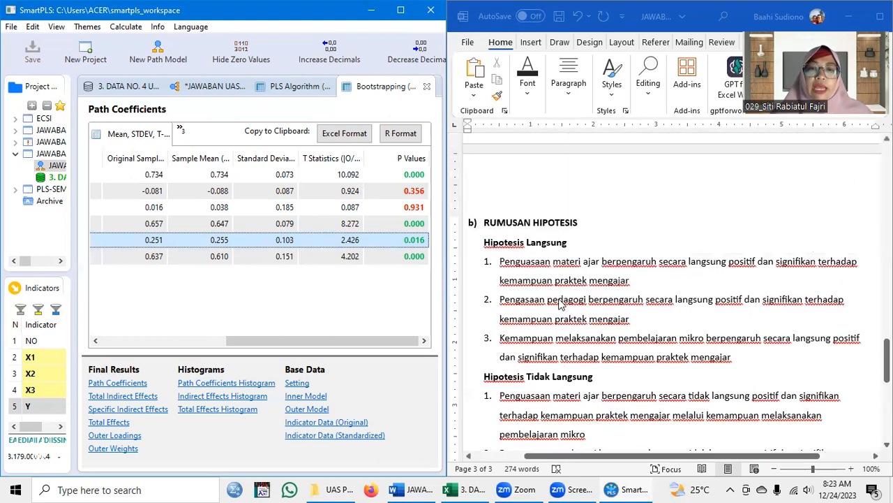
{"action": "scroll", "coordinate": [558, 312], "scroll_direction": "up", "scroll_amount": 4}
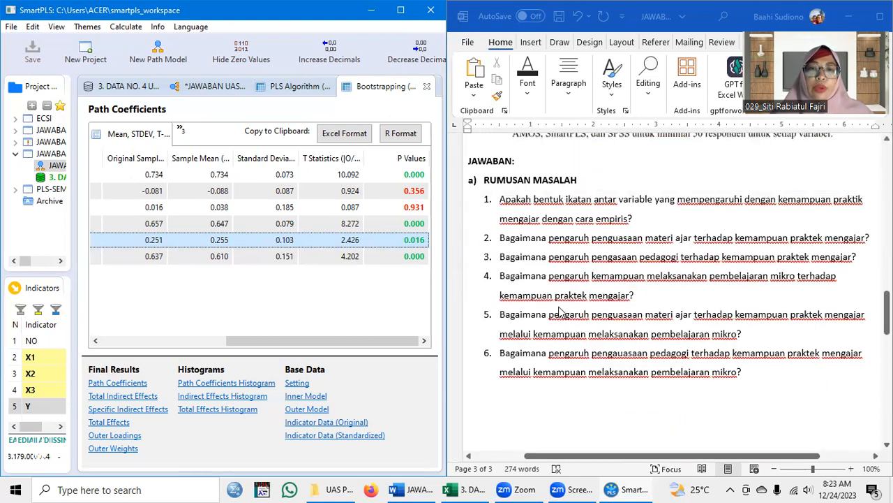
{"action": "scroll", "coordinate": [558, 311], "scroll_direction": "up", "scroll_amount": 3}
{"action": "scroll", "coordinate": [558, 312], "scroll_direction": "up", "scroll_amount": 1}
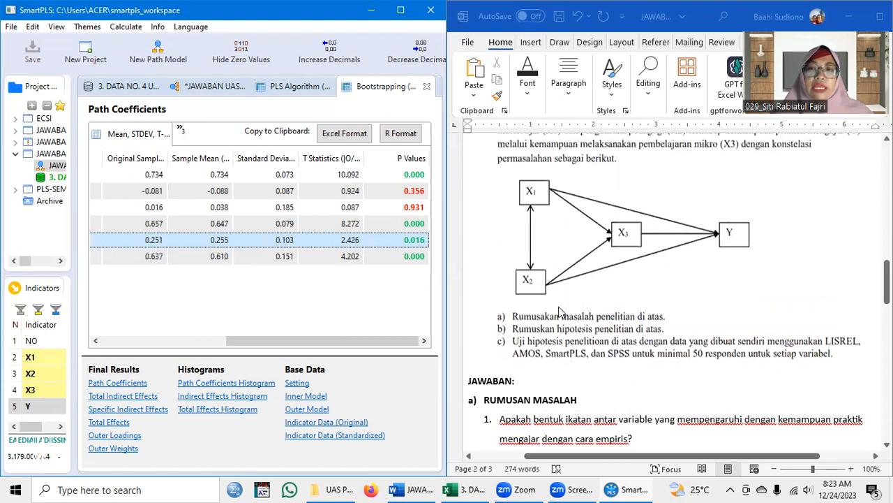
{"action": "scroll", "coordinate": [590, 225], "scroll_direction": "up", "scroll_amount": 1}
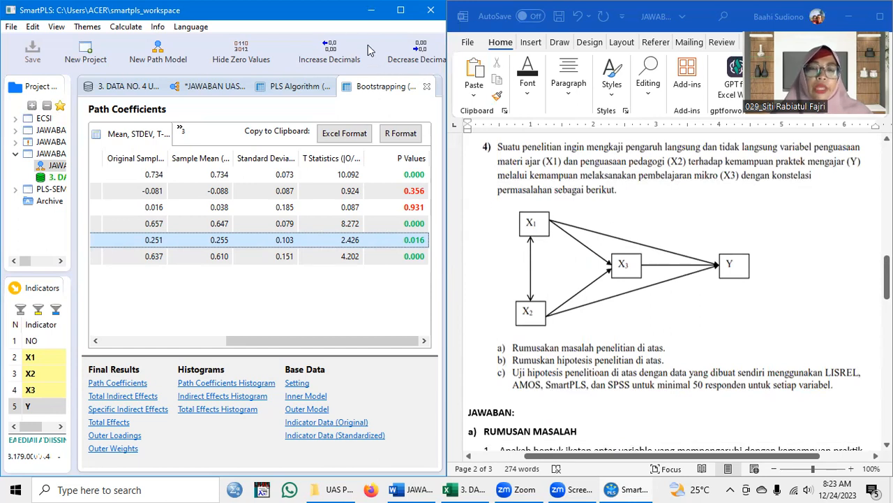
- Show the Path Coefficients results with four decimals and enlarge the SmartPLS window to full screen
{"action": "left_click", "coordinate": [331, 46]}
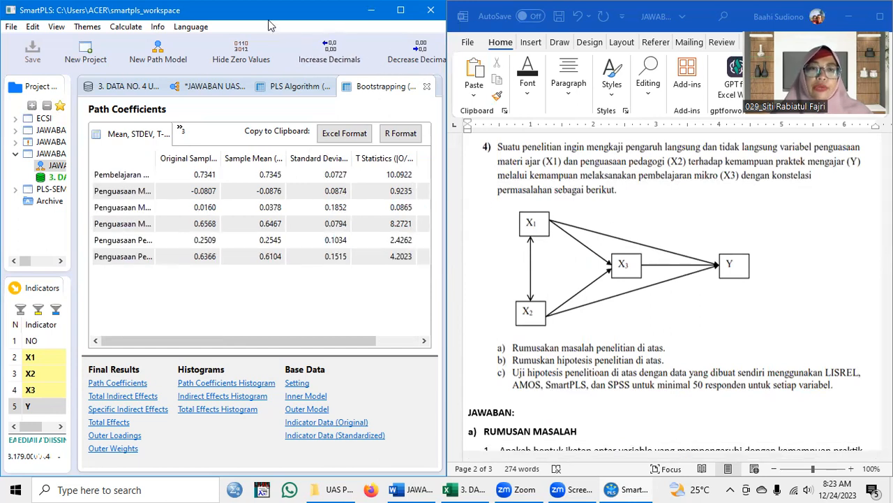
{"action": "left_click", "coordinate": [343, 319]}
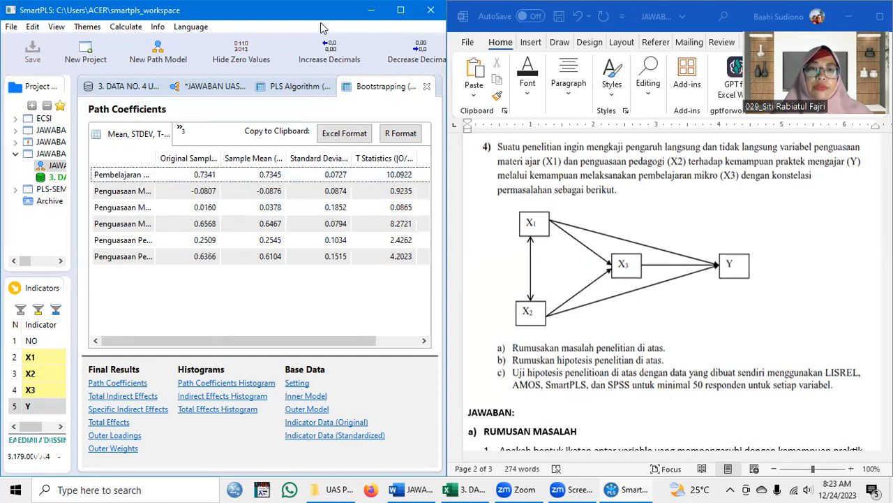
{"action": "left_click_drag", "start_coordinate": [411, 12], "coordinate": [427, 89]}
{"action": "left_click", "coordinate": [433, 88]}
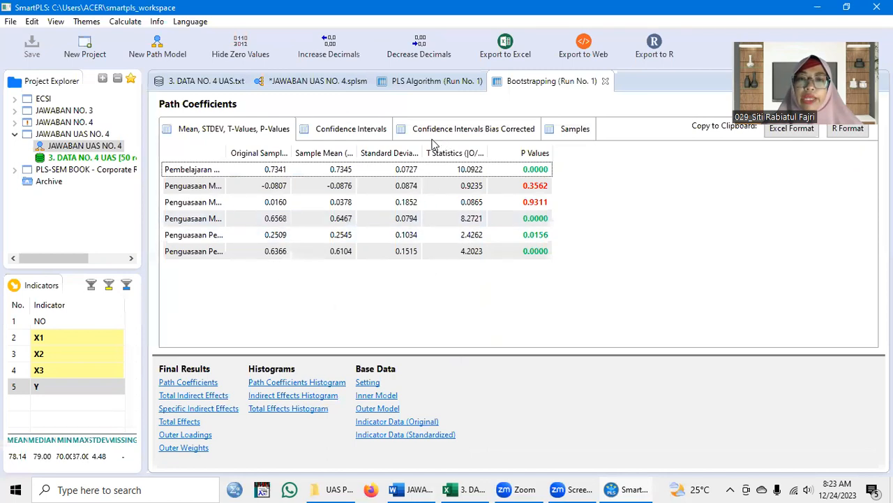
- Export the bootstrapping report to an Excel file named JAWABAN UAS NO. 4, using the US number format and default options
{"action": "left_click", "coordinate": [506, 45]}
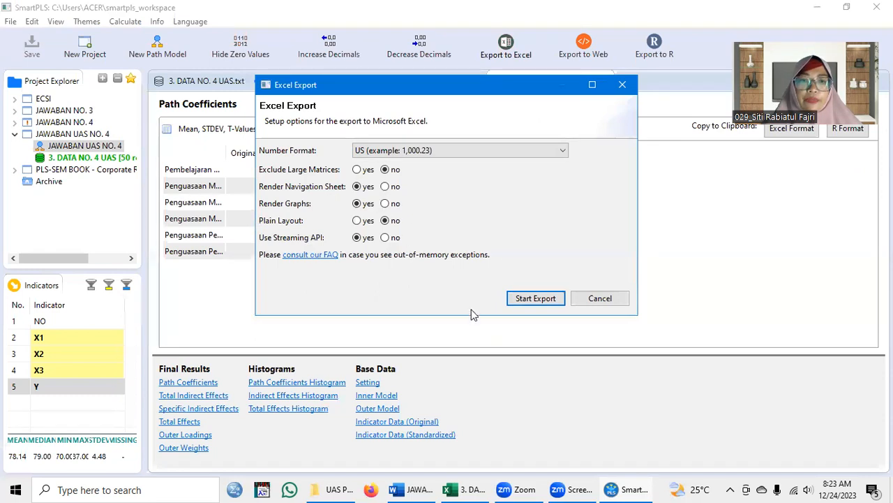
{"action": "left_click", "coordinate": [536, 298]}
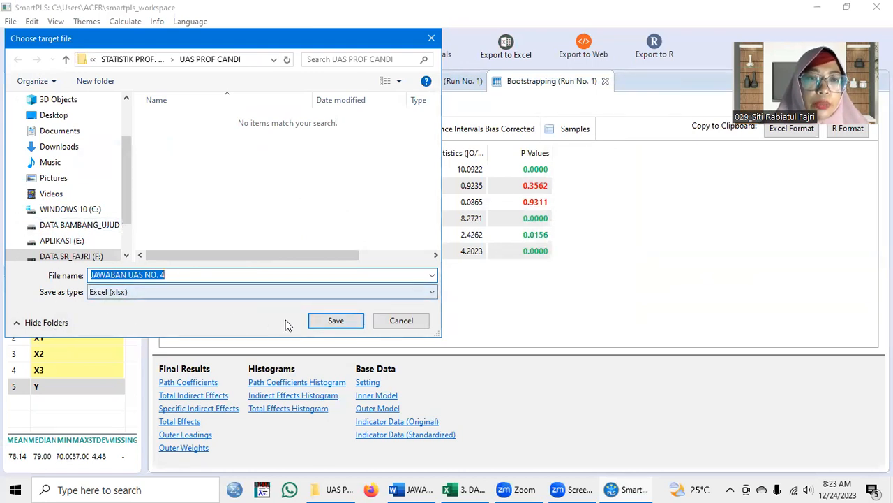
{"action": "left_click", "coordinate": [336, 320]}
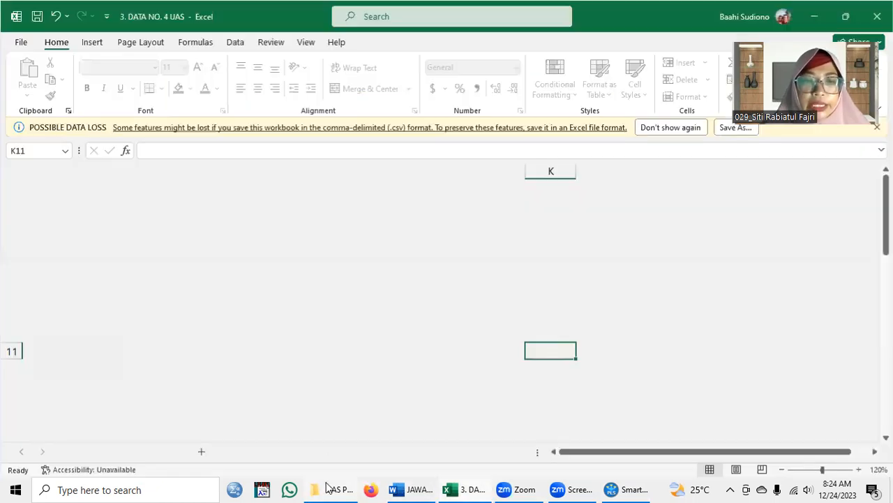
- Switch to File Explorer, open the exported JAWABAN UAS NO. 4 workbook in Excel and look over its Navigation sheet
{"action": "left_click", "coordinate": [328, 488]}
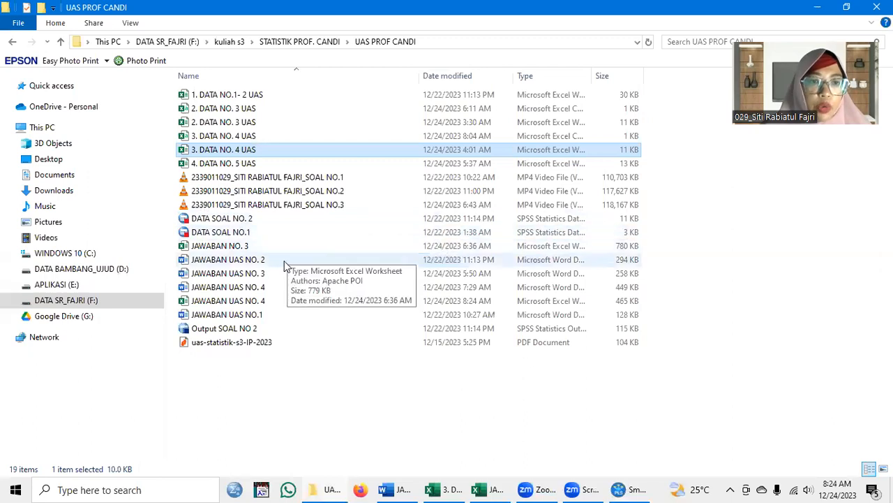
{"action": "left_click", "coordinate": [241, 304]}
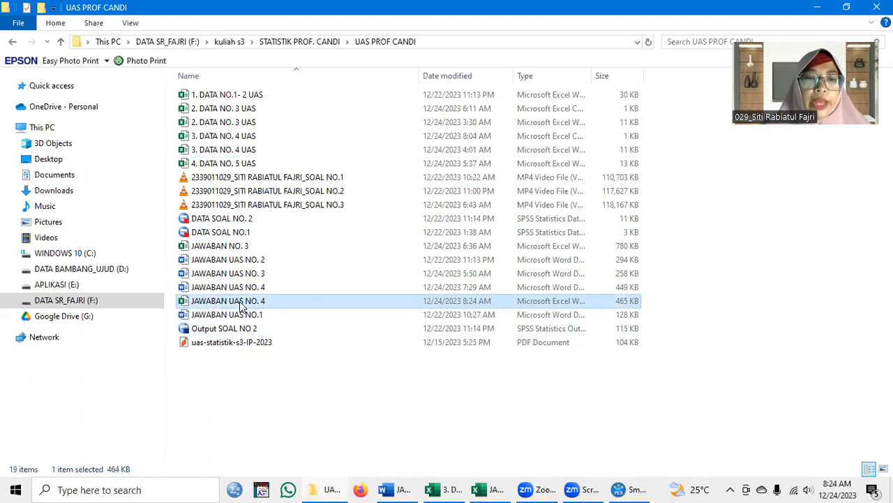
{"action": "double_click", "coordinate": [241, 304]}
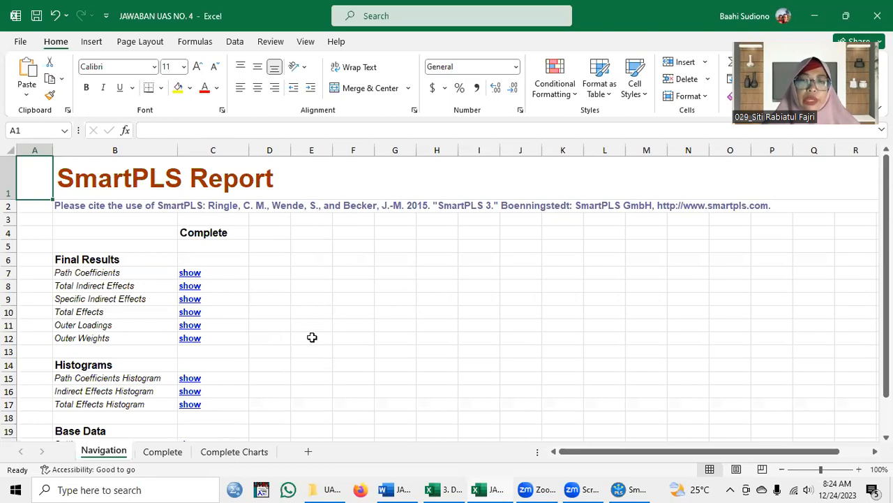
{"action": "scroll", "coordinate": [303, 349], "scroll_direction": "down", "scroll_amount": 2}
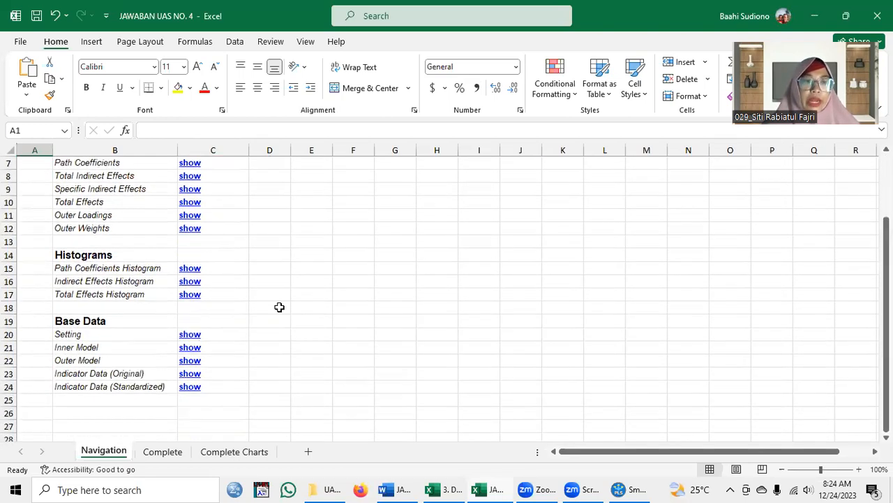
{"action": "scroll", "coordinate": [198, 252], "scroll_direction": "up", "scroll_amount": 1}
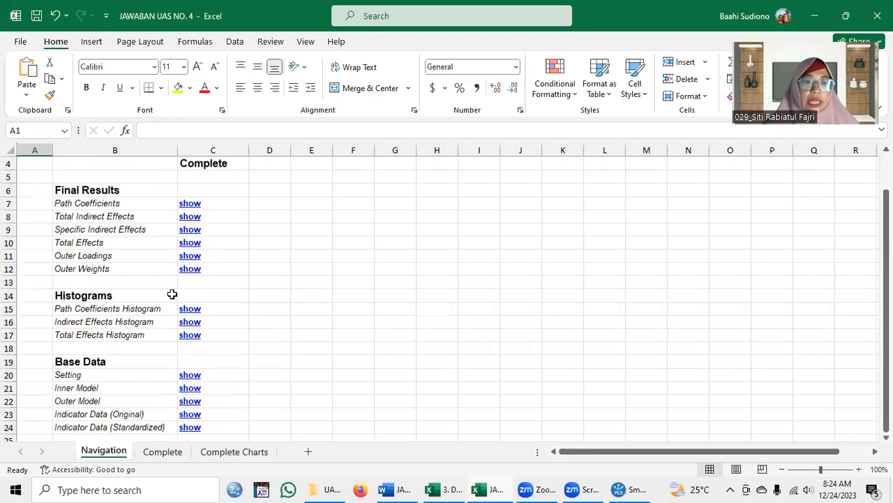
- Examine the Path Coefficients table through its P Values on the Complete sheet, plus the histograms on the Complete Charts sheet
{"action": "left_click", "coordinate": [168, 454]}
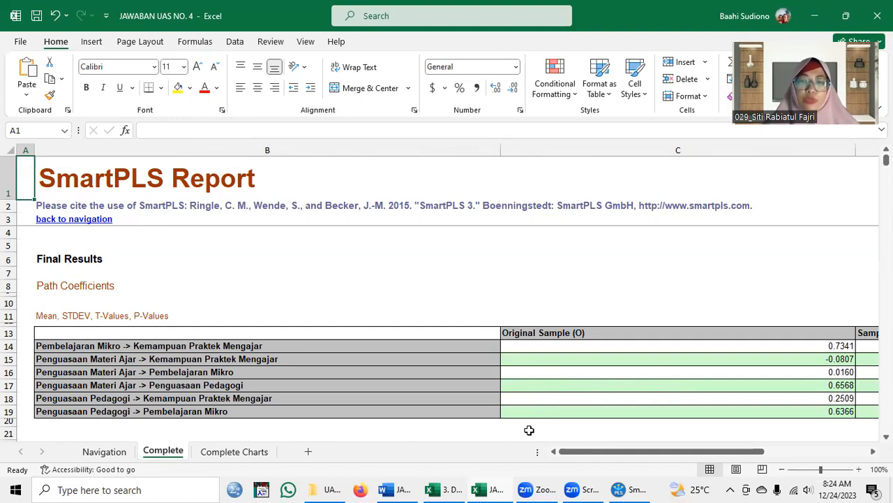
{"action": "left_click_drag", "start_coordinate": [655, 457], "coordinate": [748, 456]}
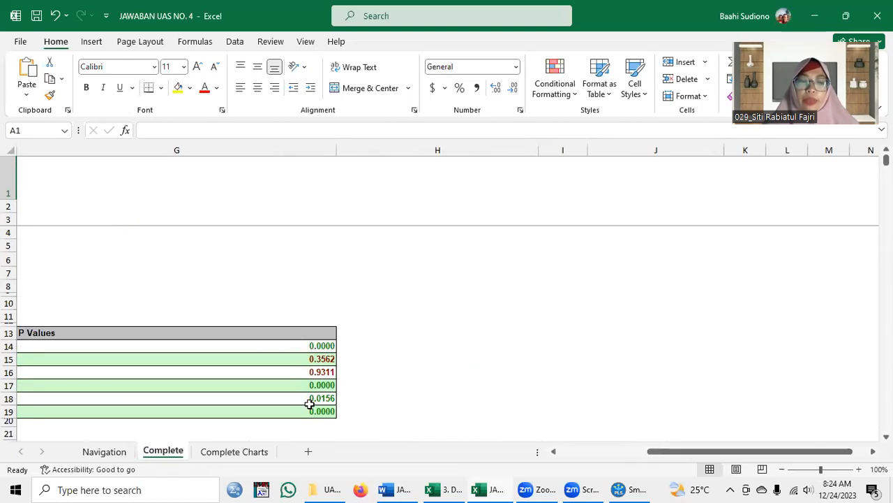
{"action": "left_click_drag", "start_coordinate": [694, 455], "coordinate": [606, 462]}
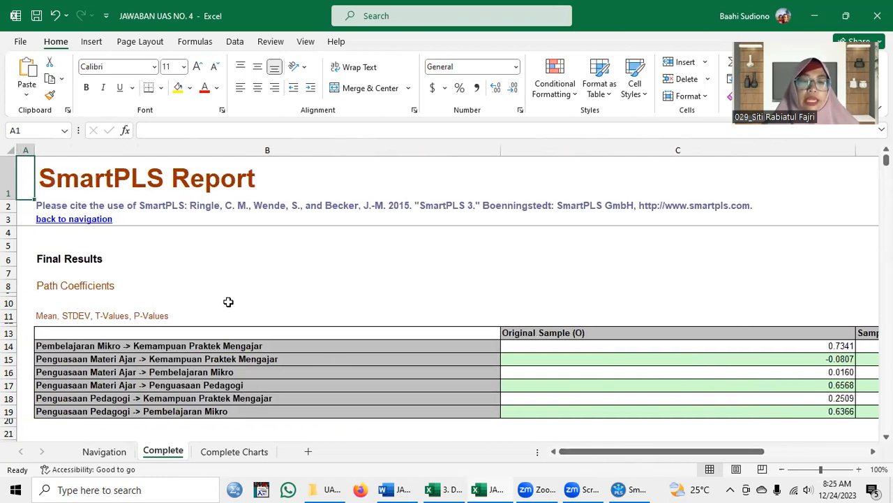
{"action": "left_click", "coordinate": [230, 452]}
{"action": "scroll", "coordinate": [251, 373], "scroll_direction": "down", "scroll_amount": 3}
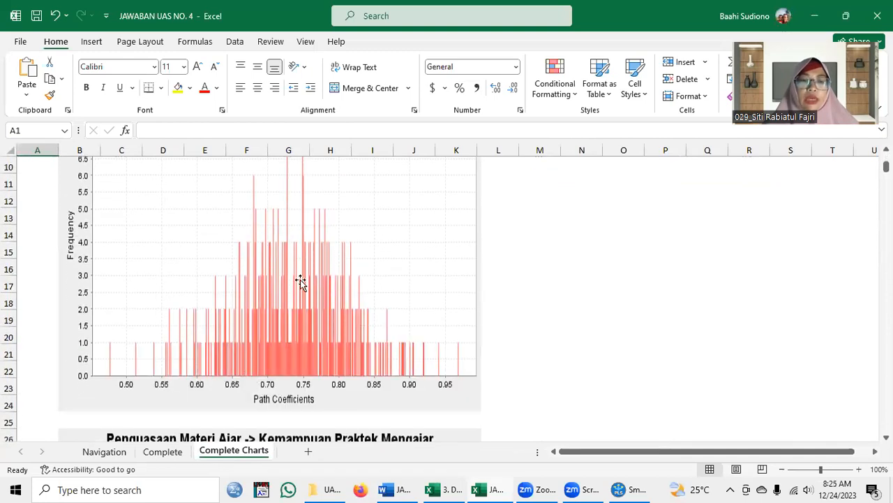
- Examine the path coefficient histograms on the Complete Charts sheet, from Pembelajaran Mikro -> Kemampuan Praktek Mengajar through Penguasaan Materi Ajar -> Pembelajaran Mikro
{"action": "scroll", "coordinate": [295, 296], "scroll_direction": "up", "scroll_amount": 3}
{"action": "scroll", "coordinate": [298, 307], "scroll_direction": "down", "scroll_amount": 5}
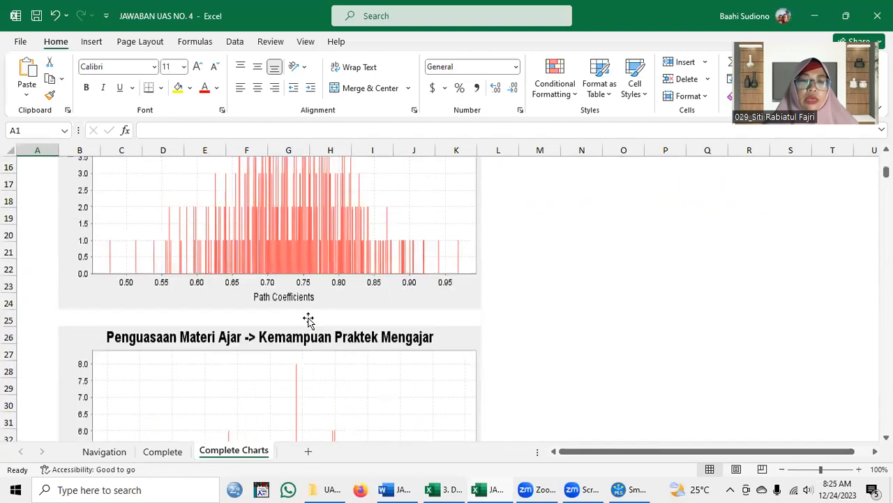
{"action": "scroll", "coordinate": [304, 319], "scroll_direction": "up", "scroll_amount": 5}
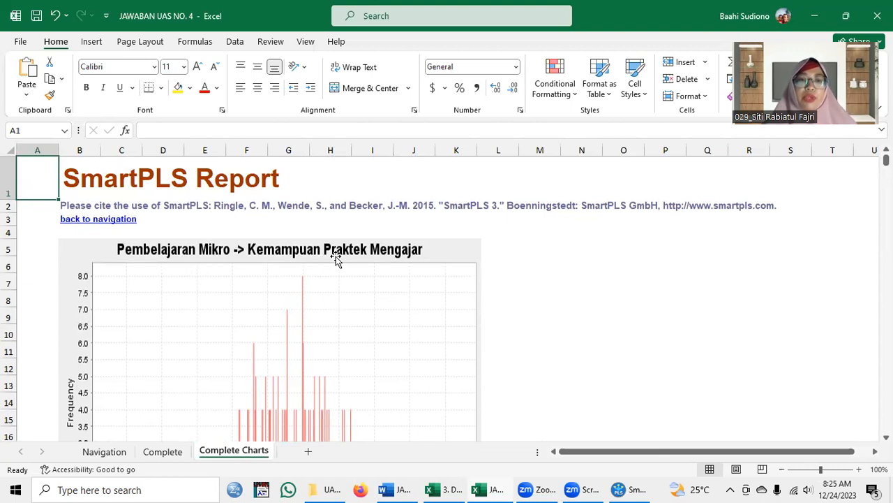
{"action": "scroll", "coordinate": [409, 327], "scroll_direction": "down", "scroll_amount": 2}
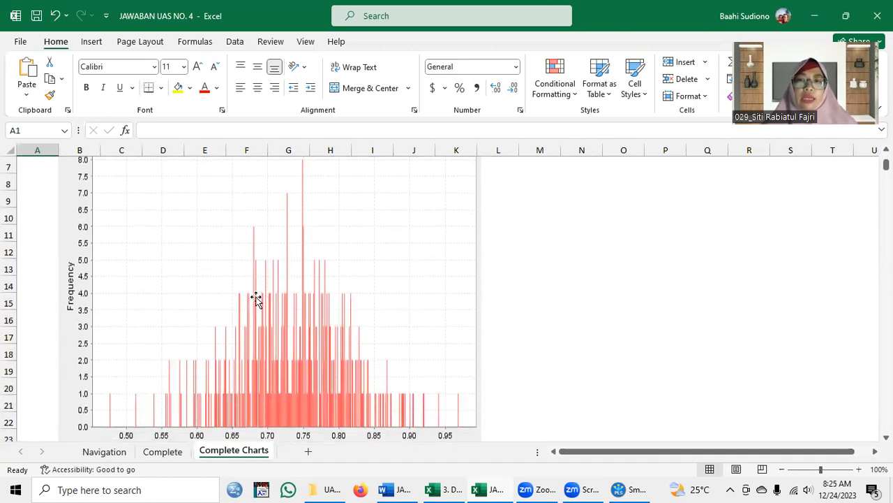
{"action": "scroll", "coordinate": [256, 299], "scroll_direction": "down", "scroll_amount": 10}
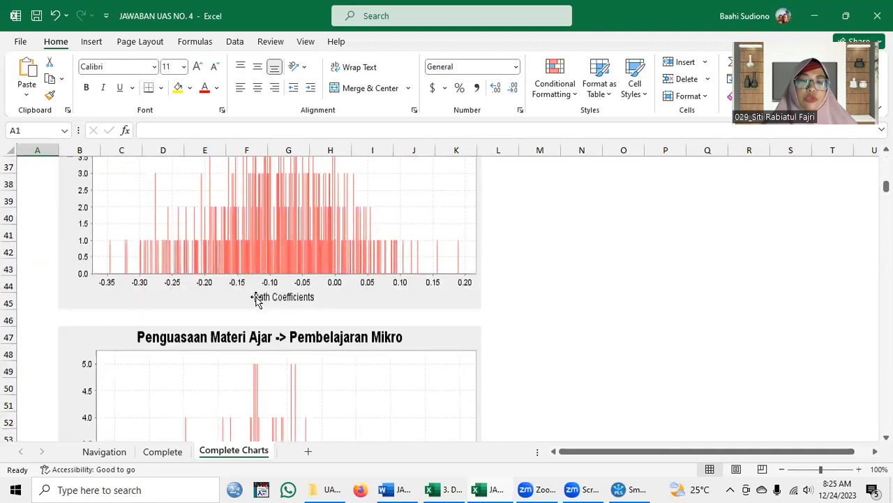
{"action": "scroll", "coordinate": [256, 299], "scroll_direction": "down", "scroll_amount": 1}
{"action": "scroll", "coordinate": [280, 319], "scroll_direction": "down", "scroll_amount": 2}
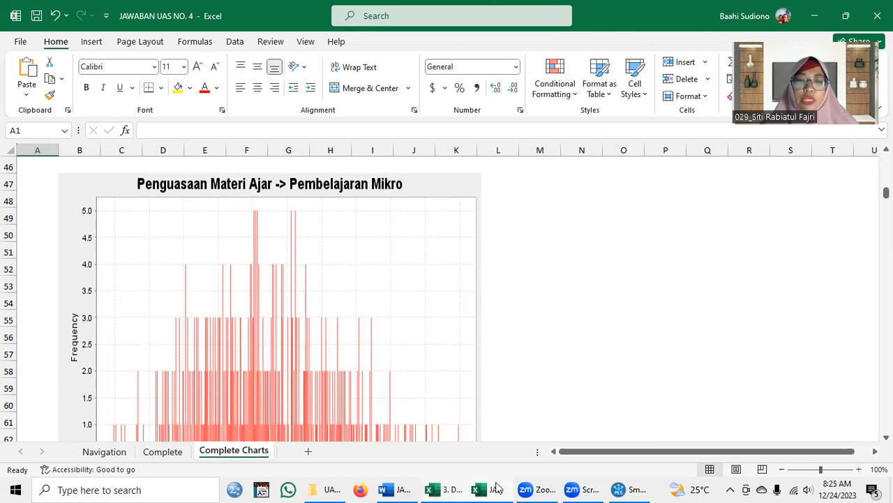
- Revisit the Path Coefficients results in SmartPLS, and bring up the JAWABAN UAS NO. 4 document in Word at full screen to review question 4
{"action": "left_click", "coordinate": [622, 488]}
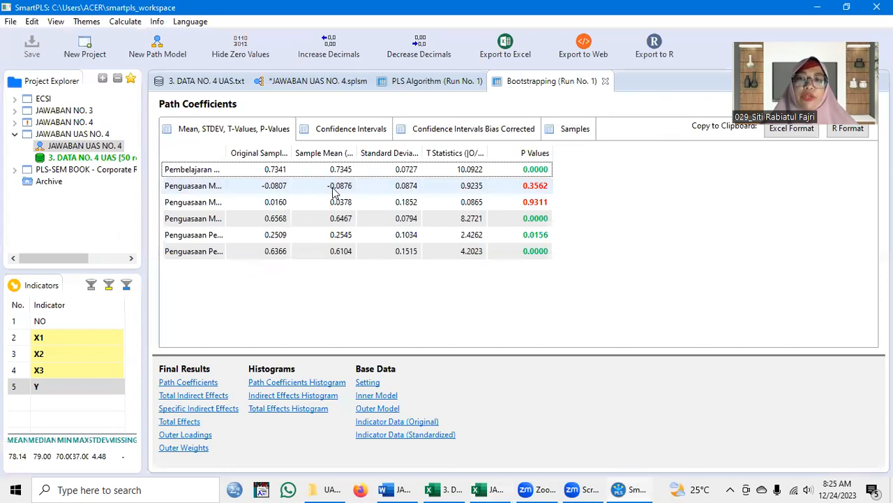
{"action": "left_click", "coordinate": [407, 488]}
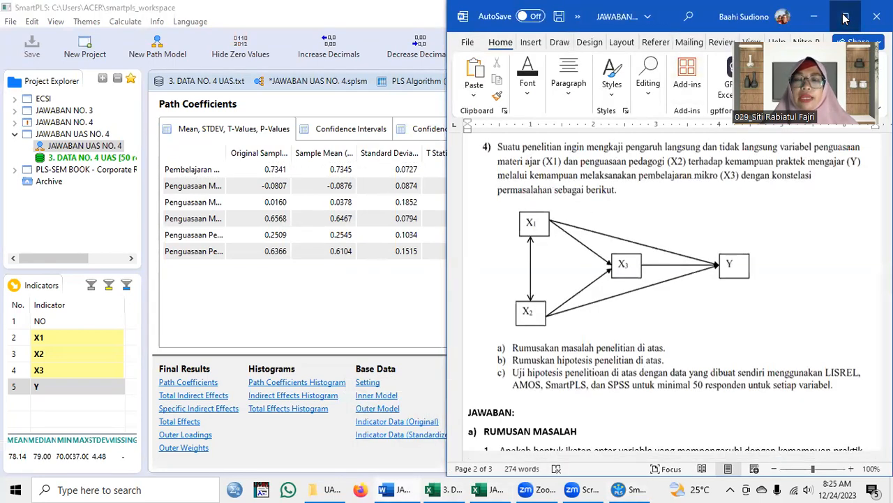
{"action": "left_click", "coordinate": [880, 16]}
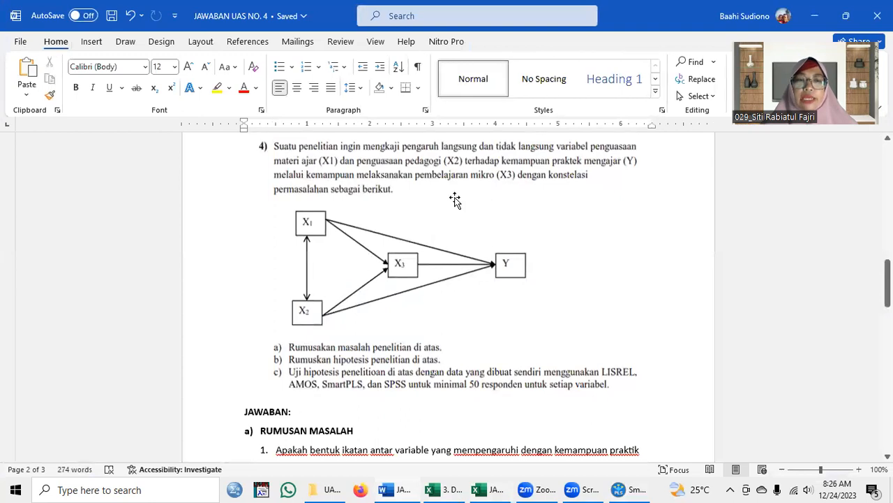
{"action": "scroll", "coordinate": [389, 233], "scroll_direction": "up", "scroll_amount": 3}
{"action": "scroll", "coordinate": [395, 232], "scroll_direction": "up", "scroll_amount": 6}
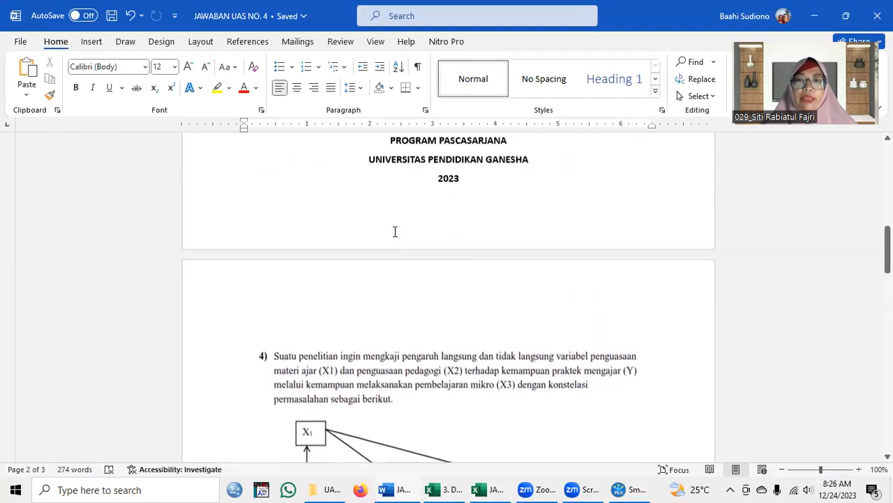